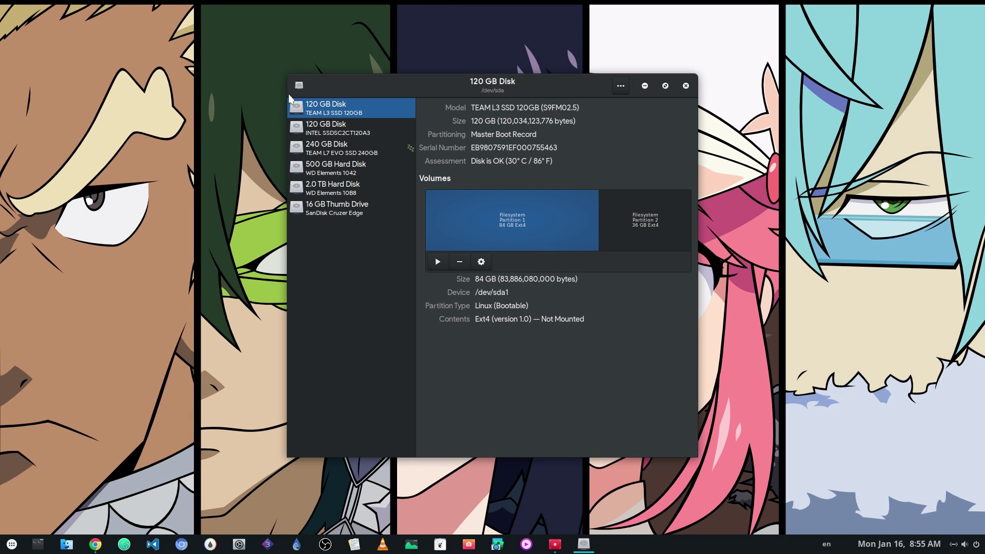
- Select the 16 GB Thumb Drive to display its details and mounted 16 GB NTFS partition
click(324, 205)
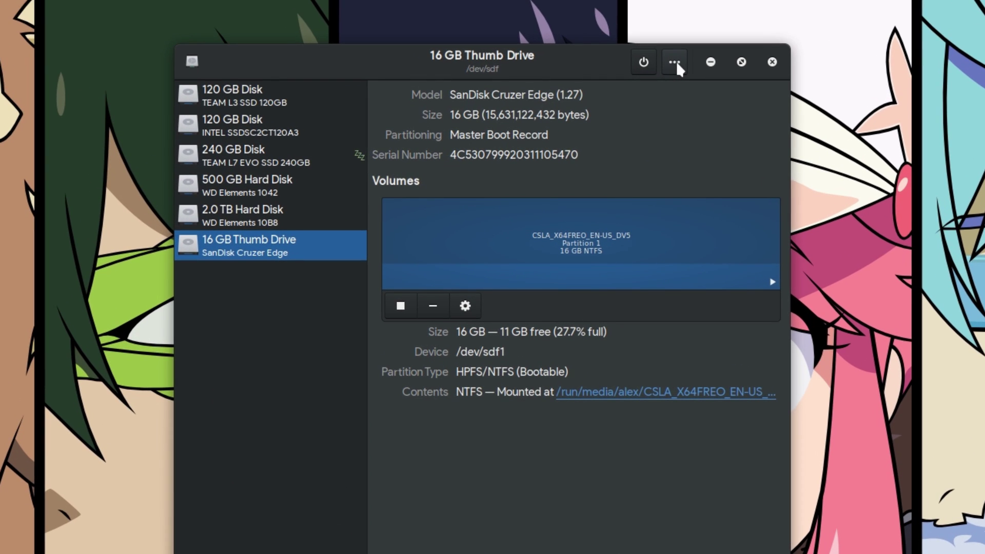
- Format the 16 GB Thumb Drive with GPT partitioning and confirm erasing it
click(675, 62)
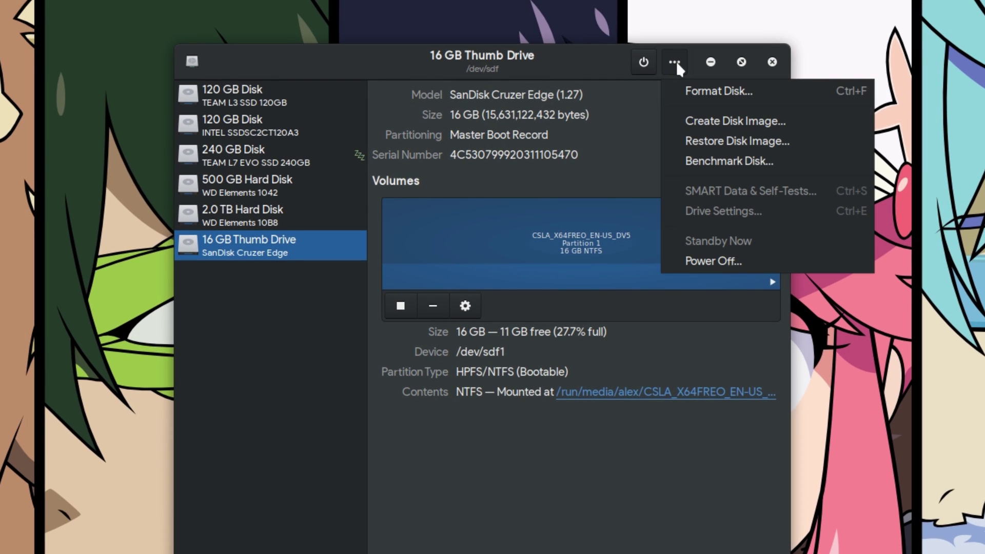
click(709, 93)
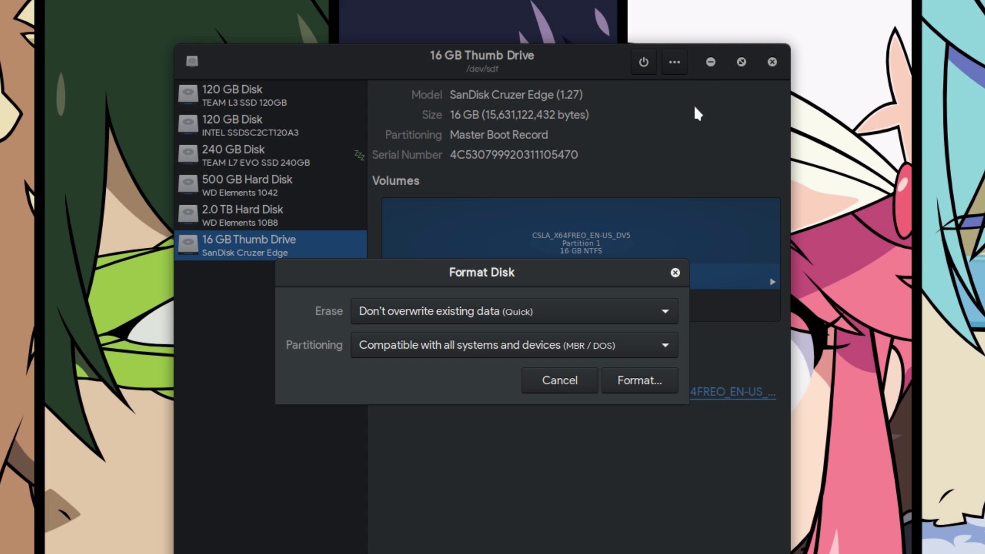
click(627, 341)
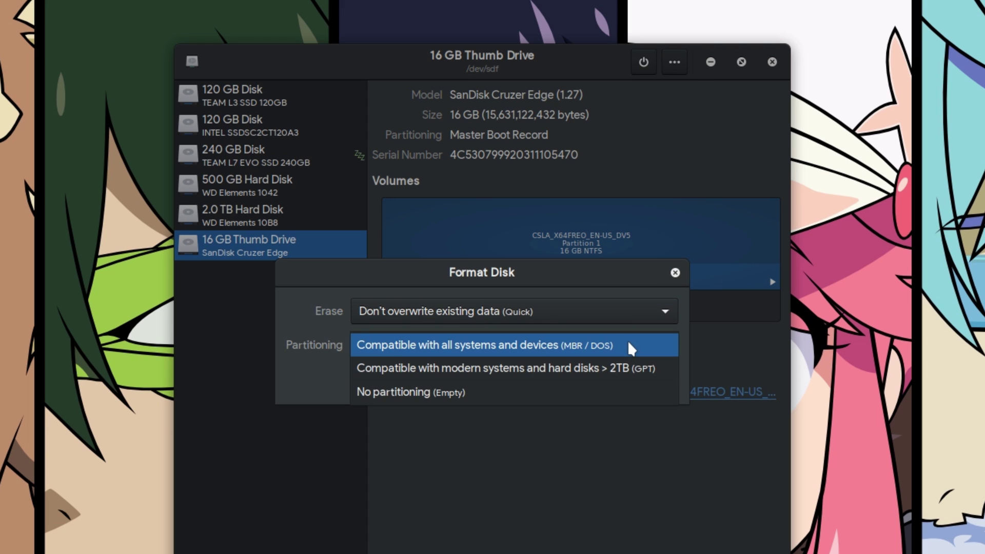
click(586, 371)
click(630, 387)
click(615, 459)
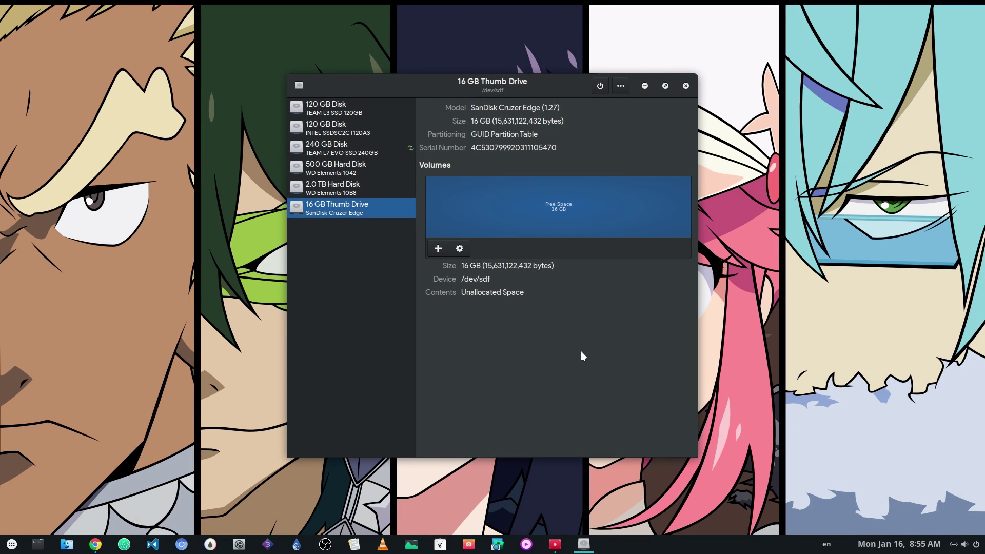
- Move the Disks window aside and open Restore Disk Image for the thumb drive
drag(581, 352, 344, 338)
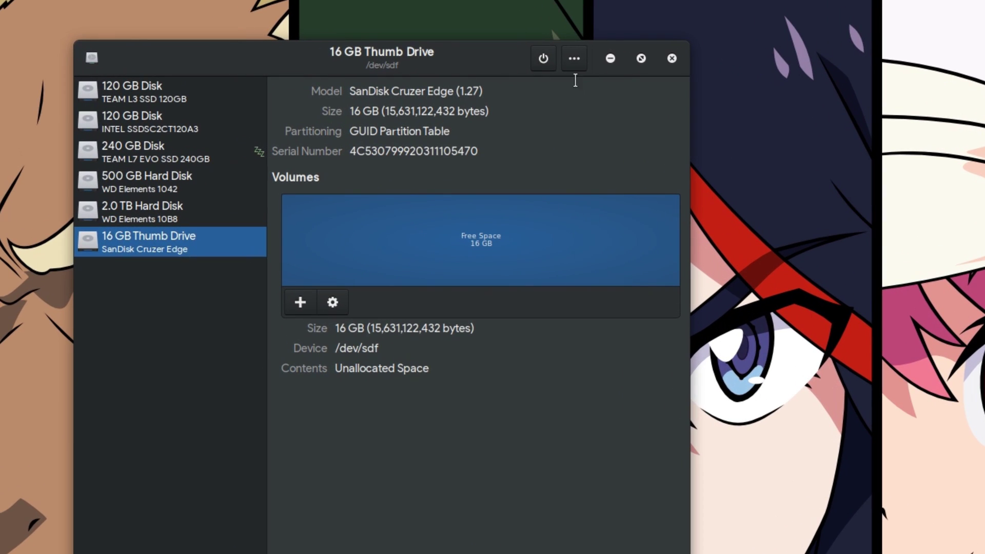
click(384, 72)
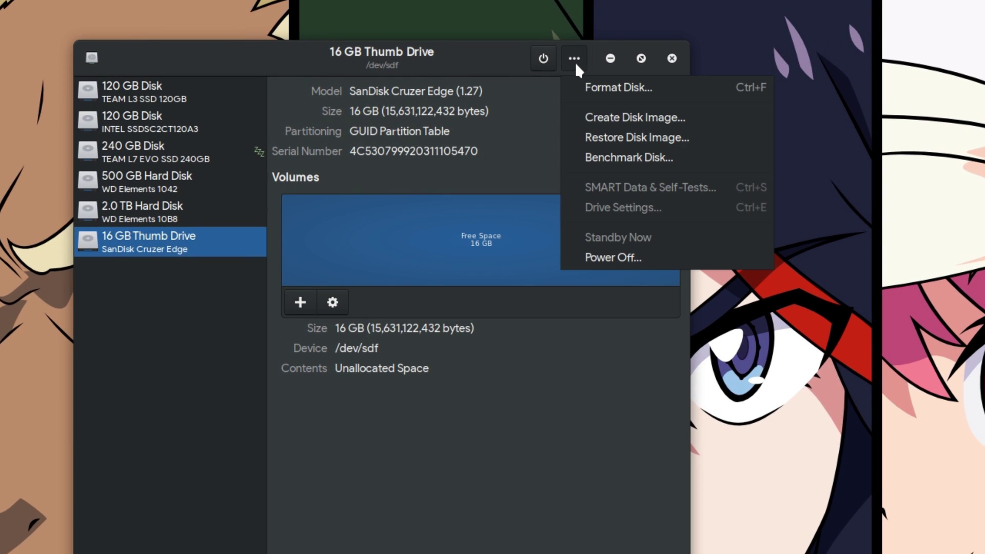
click(610, 140)
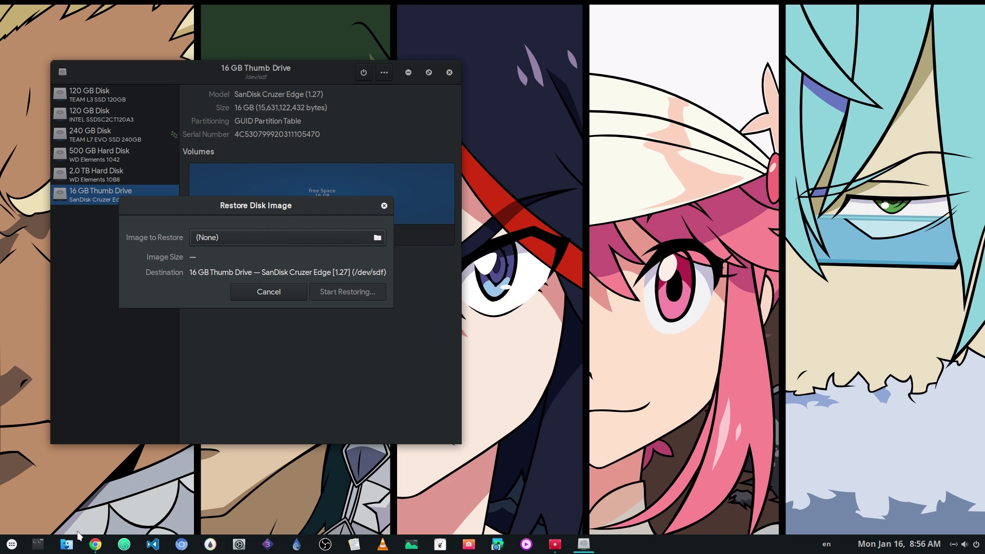
key(super)
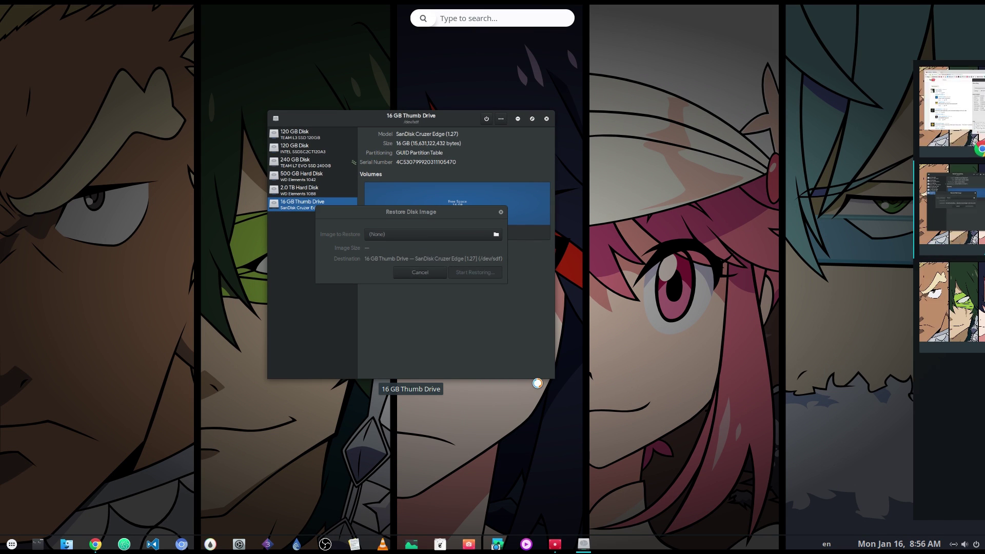
- In the Home window, navigate to the Downloads > isos folder
click(540, 379)
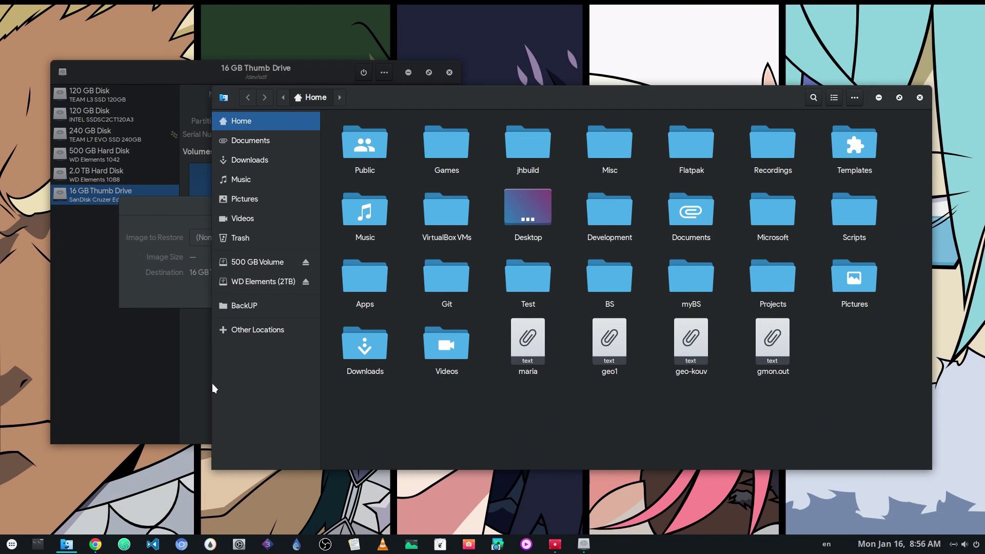
drag(212, 389, 480, 355)
scroll(750, 301, down, 2)
click(711, 372)
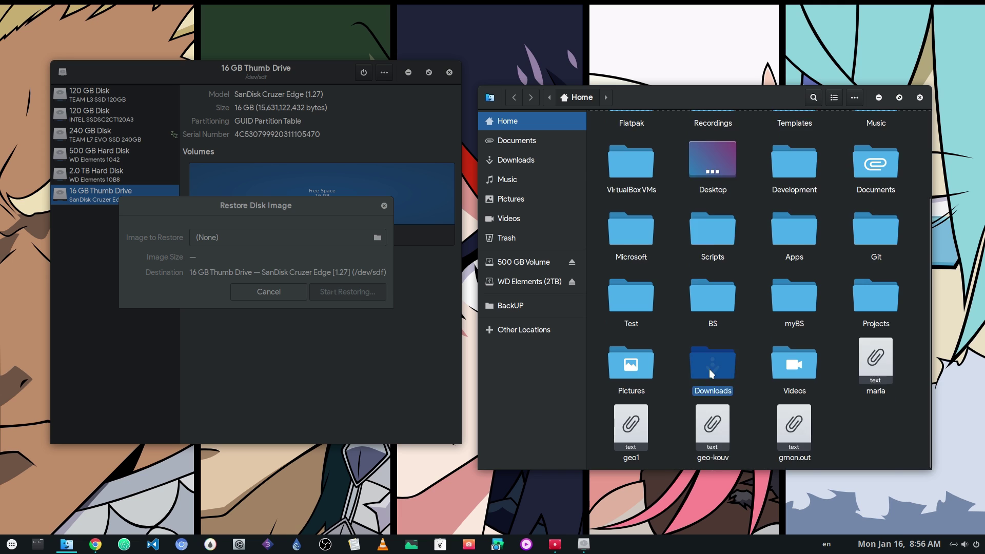
double_click(709, 368)
double_click(713, 148)
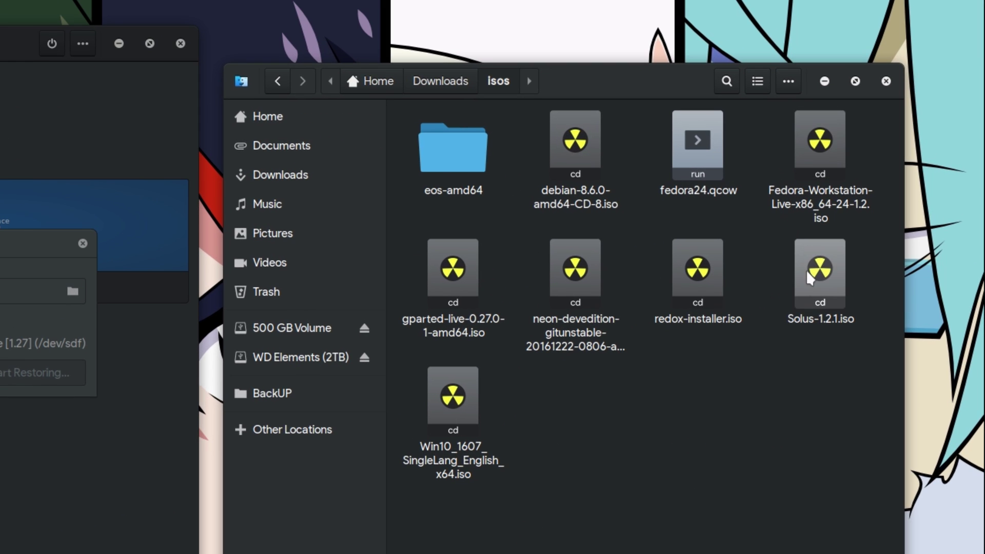
- Drop the neon-devedition ISO into Image to Restore, start restoring, and authenticate with the password
drag(583, 288, 128, 327)
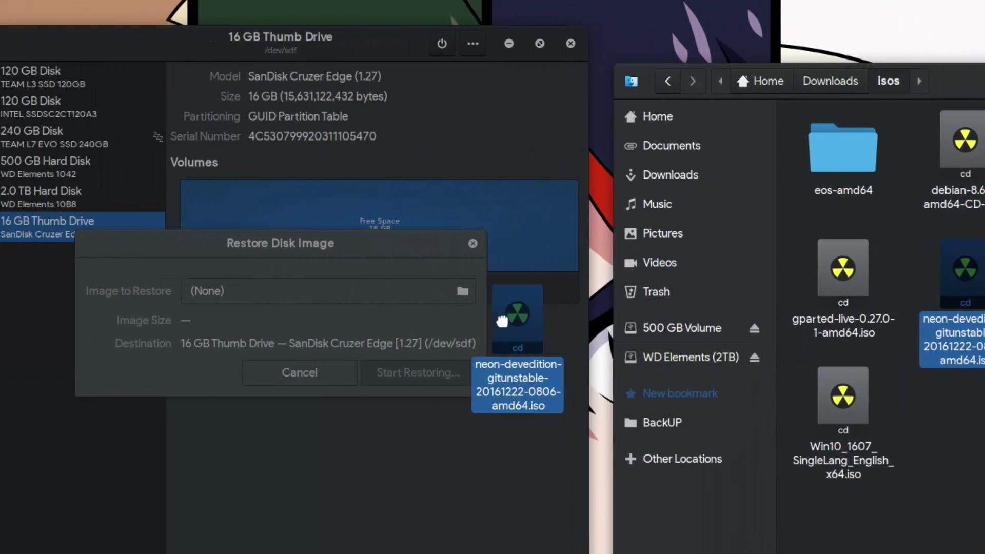
drag(511, 326, 357, 280)
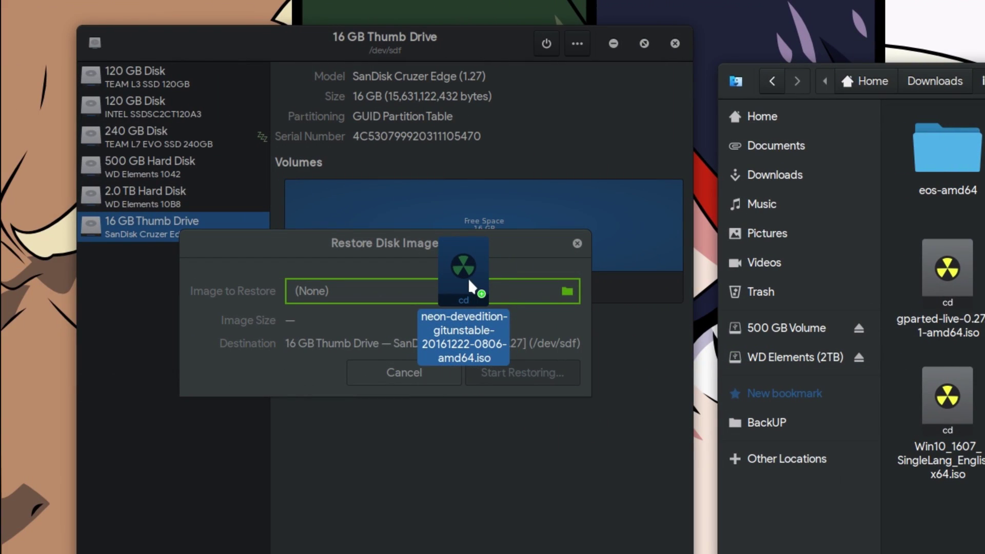
drag(469, 280, 469, 281)
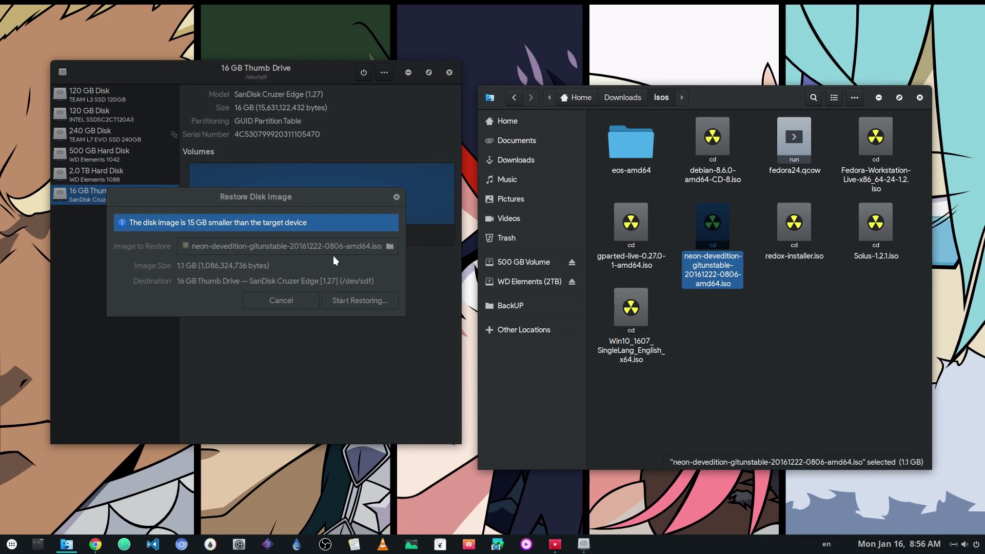
click(359, 301)
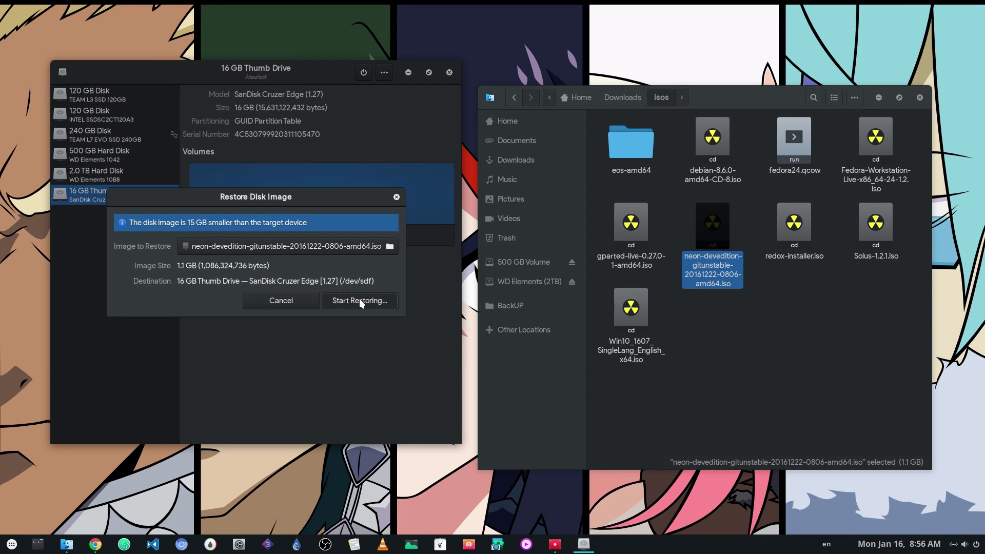
click(343, 322)
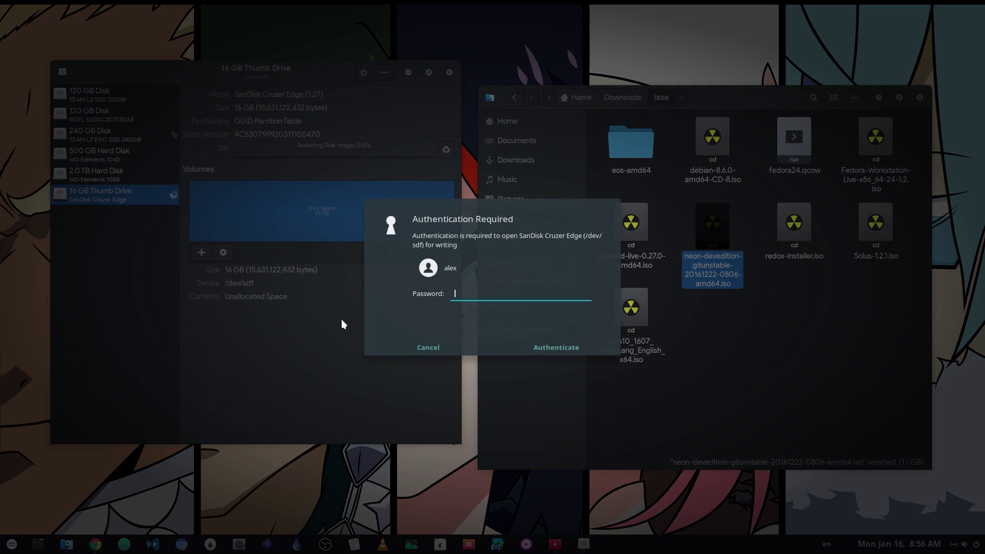
text(••••)
key(Return)
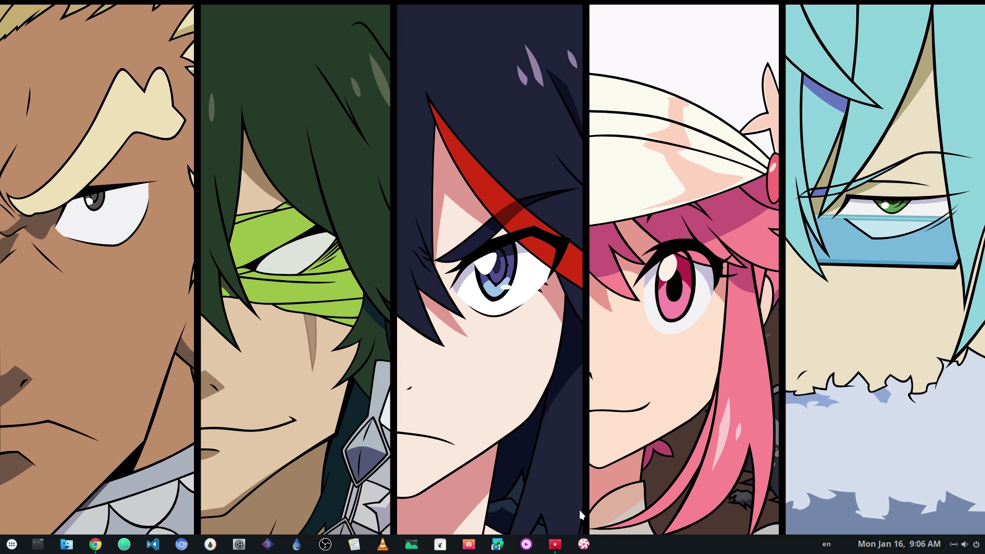
click(585, 545)
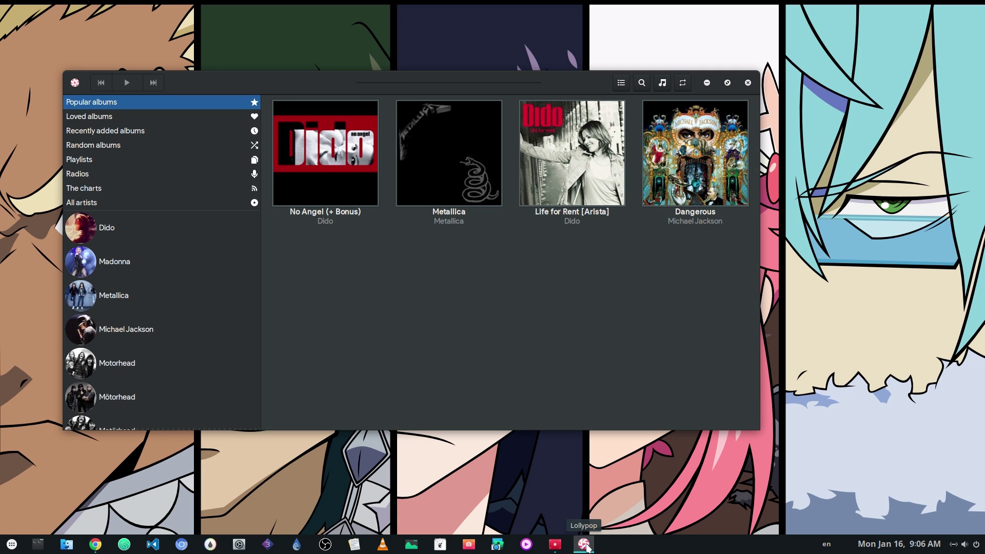
drag(429, 332, 482, 320)
mouse_move(257, 238)
mouse_down()
mouse_move(279, 284)
mouse_move(215, 234)
mouse_move(271, 237)
mouse_up()
drag(191, 165, 106, 188)
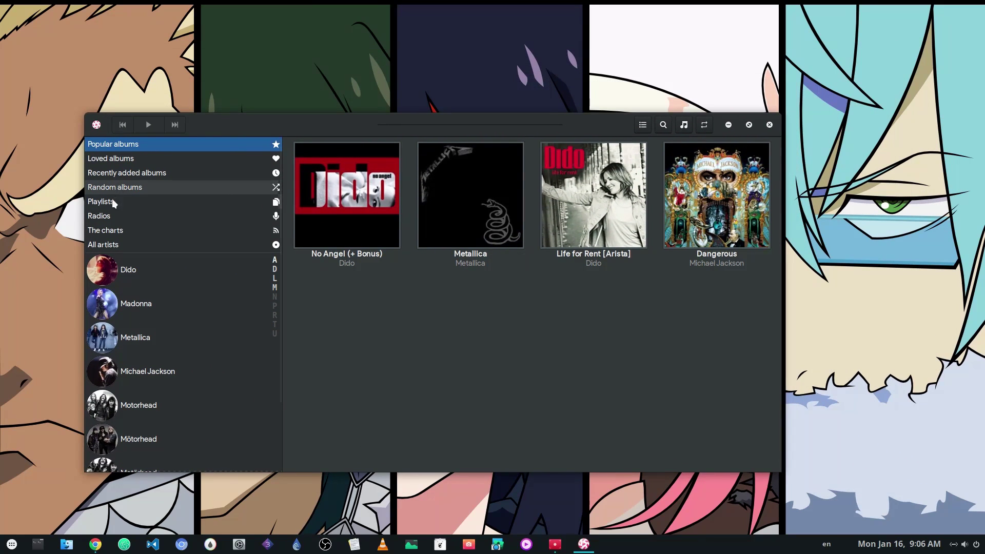
click(66, 544)
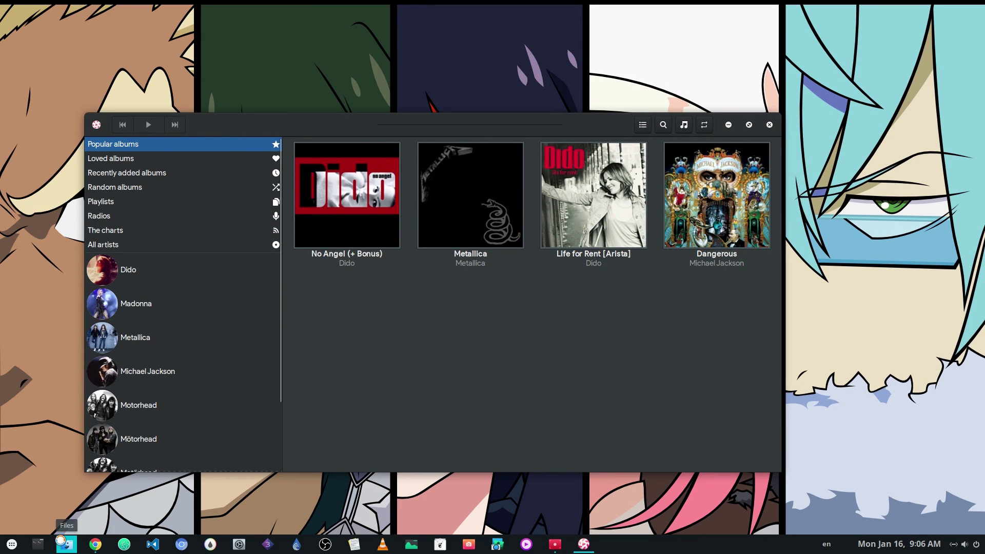
drag(309, 284, 390, 369)
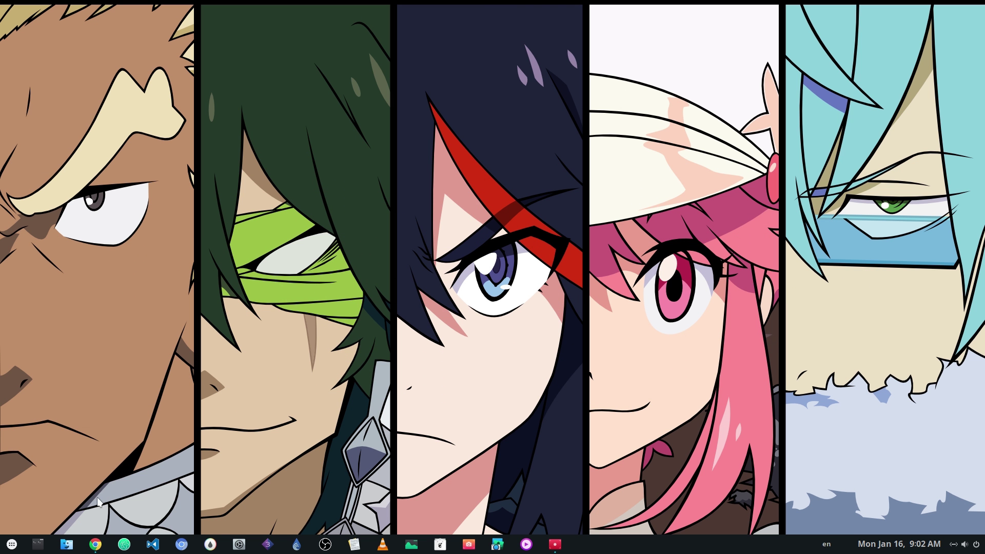
- Open the Home folder in Files and a Terminix terminal placed at the lower right
click(68, 545)
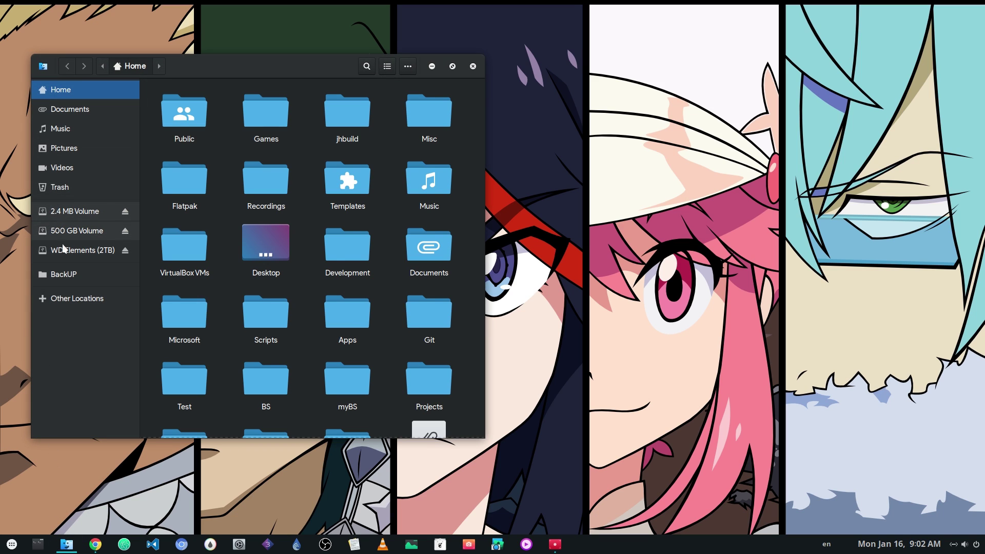
click(37, 543)
drag(208, 271, 484, 365)
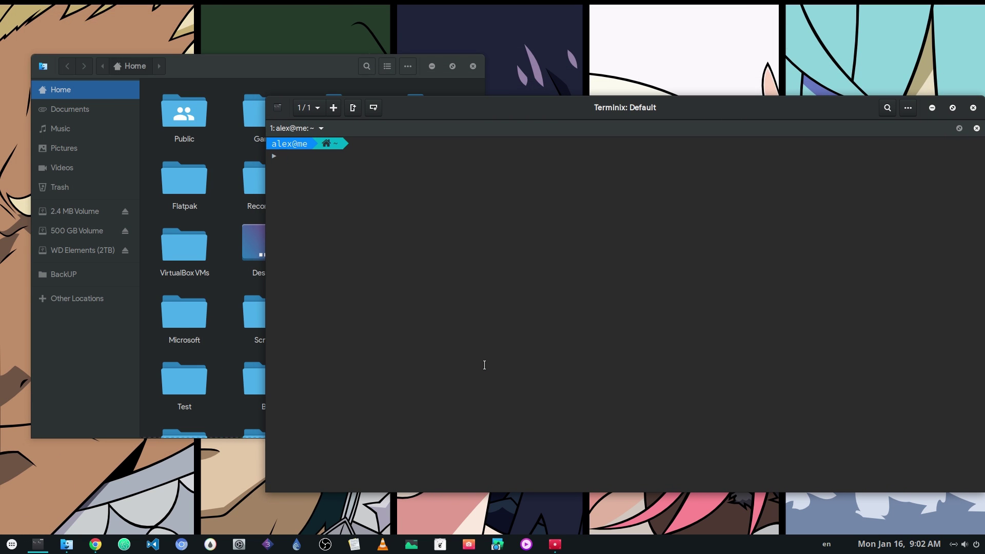
- Enlarge the terminal font and open .config/user-dirs.dirs in nano
key(ctrl+plus)
key(ctrl+plus)
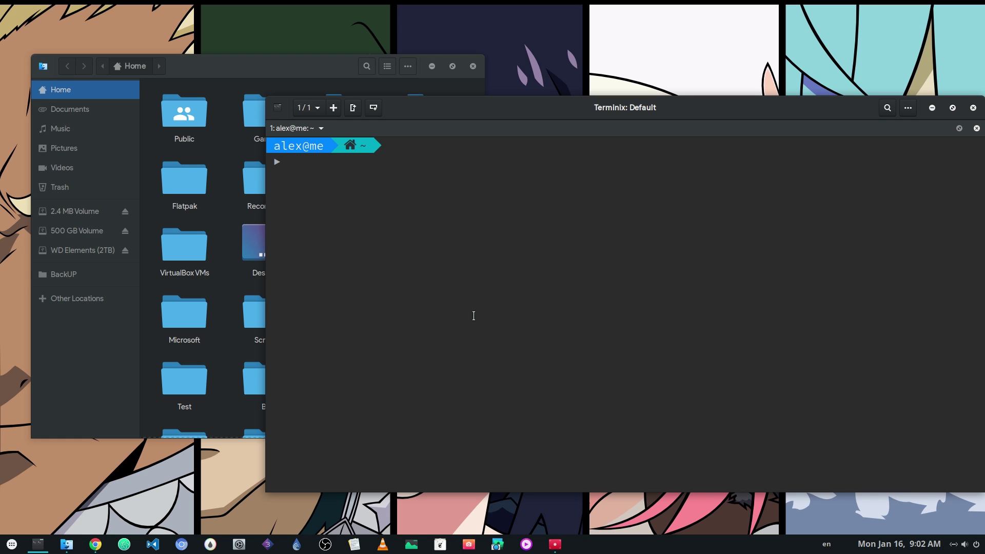
text(nano .config/us)
key(Tab)
key(Tab)
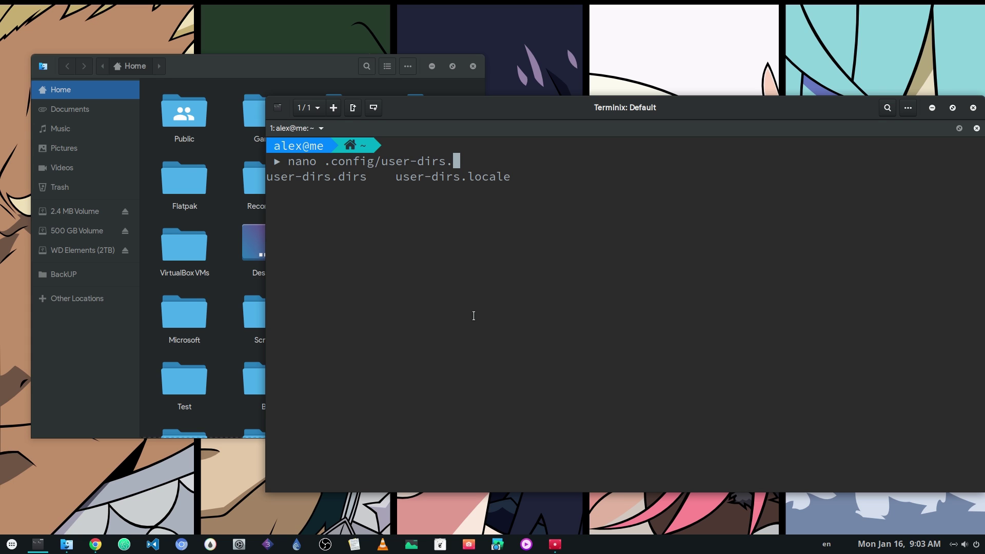
key(Tab)
key(Return)
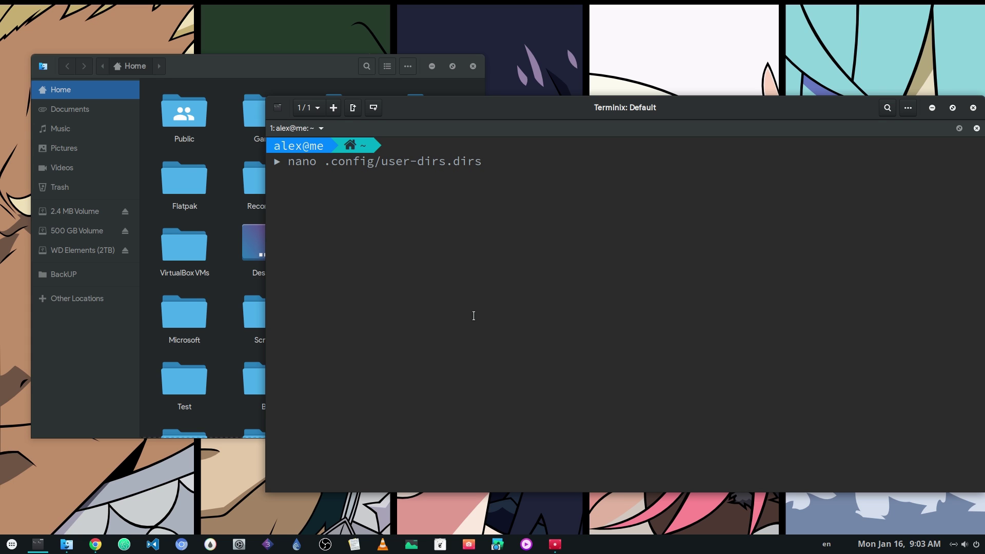
key(Return)
- Prefix each of the seven XDG folder lines, through XDG_VIDEOS_DIR, with #
key(Down)
key(Down)
key(Down)
key(Down)
key(Down)
key(Down)
key(Down)
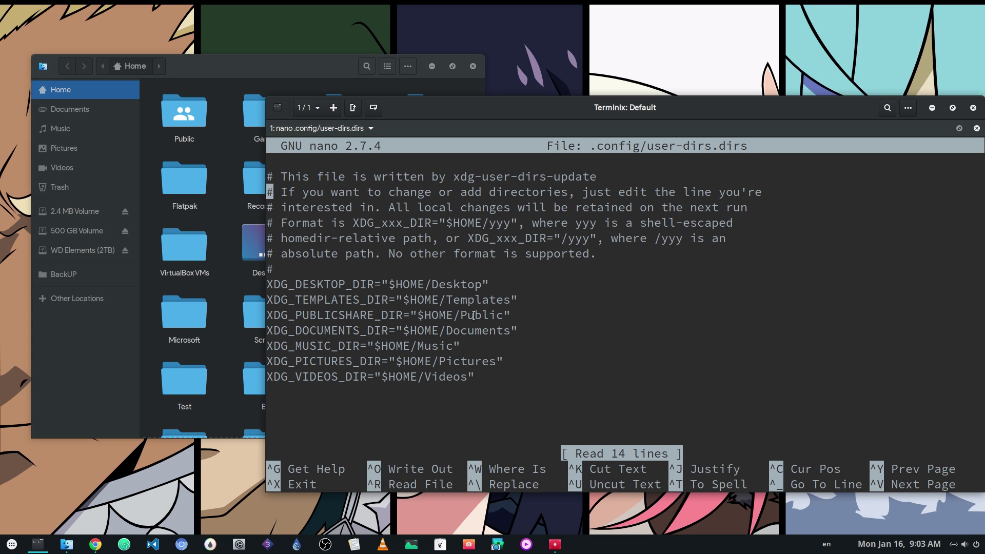
text(#)
key(Down)
key(Left)
text(#)
key(Down)
key(Left)
text(#)
key(Down)
key(Left)
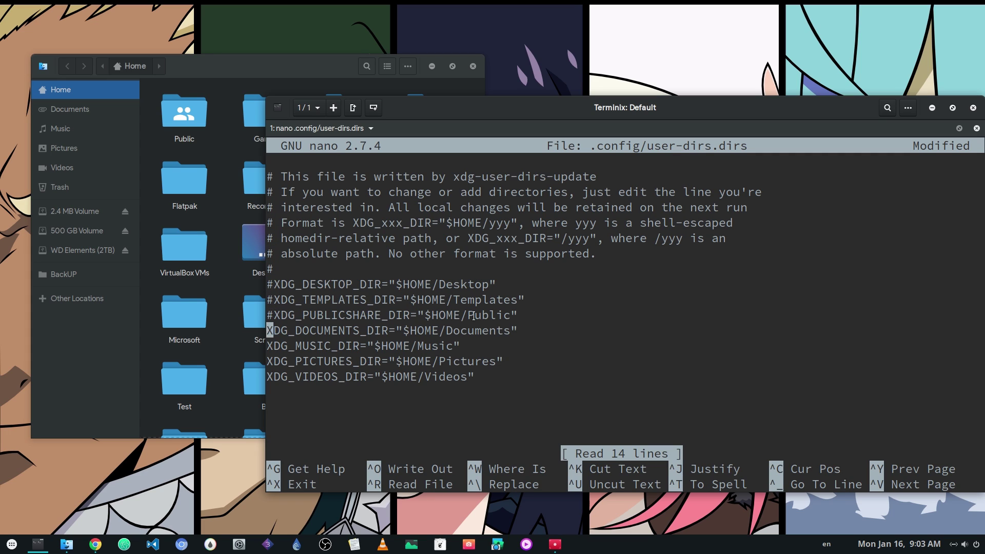
text(#)
key(Down)
key(Left)
text(#)
key(Down)
key(Left)
text(#)
key(Down)
key(Left)
text(#)
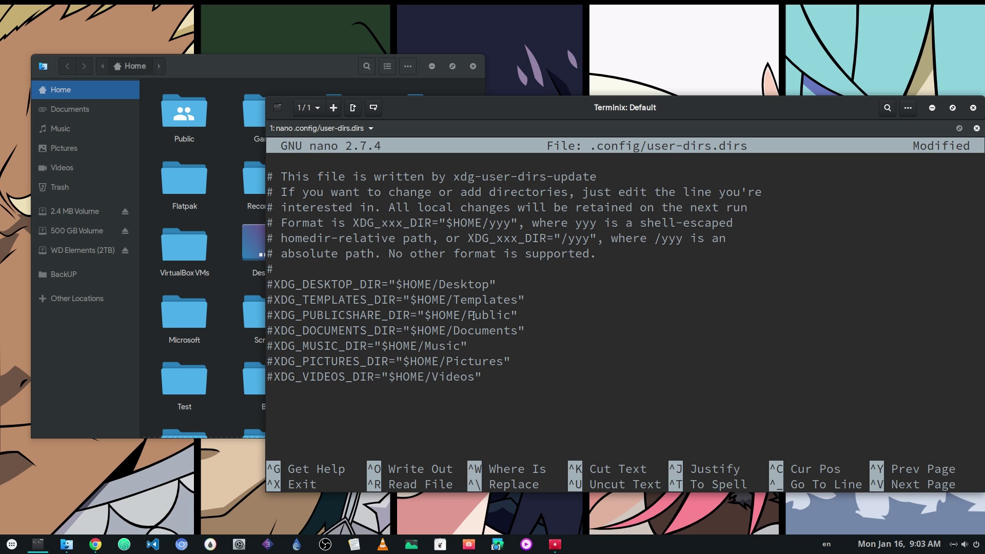
- Save user-dirs.dirs and split the terminal into two side-by-side panes
key(ctrl+o)
key(Return)
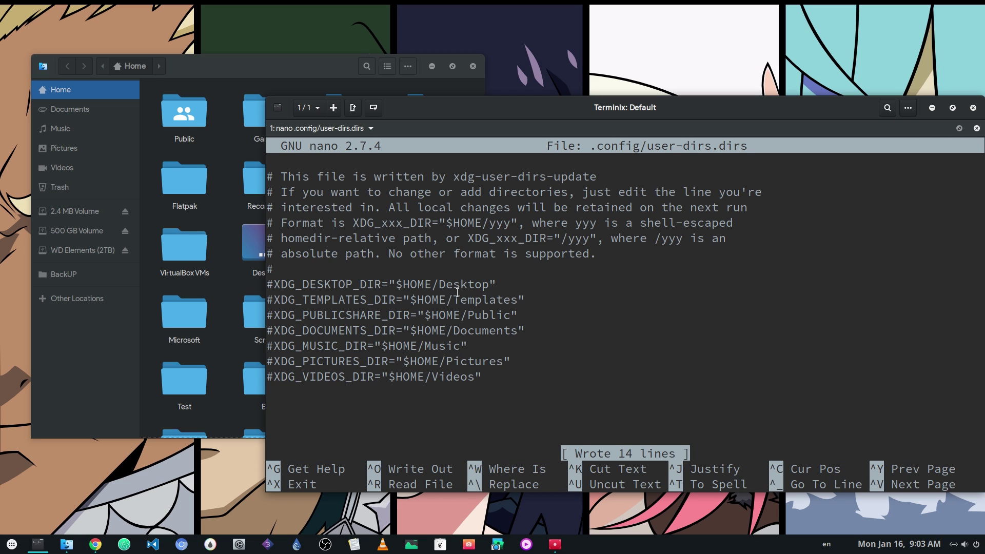
right_click(515, 280)
click(504, 305)
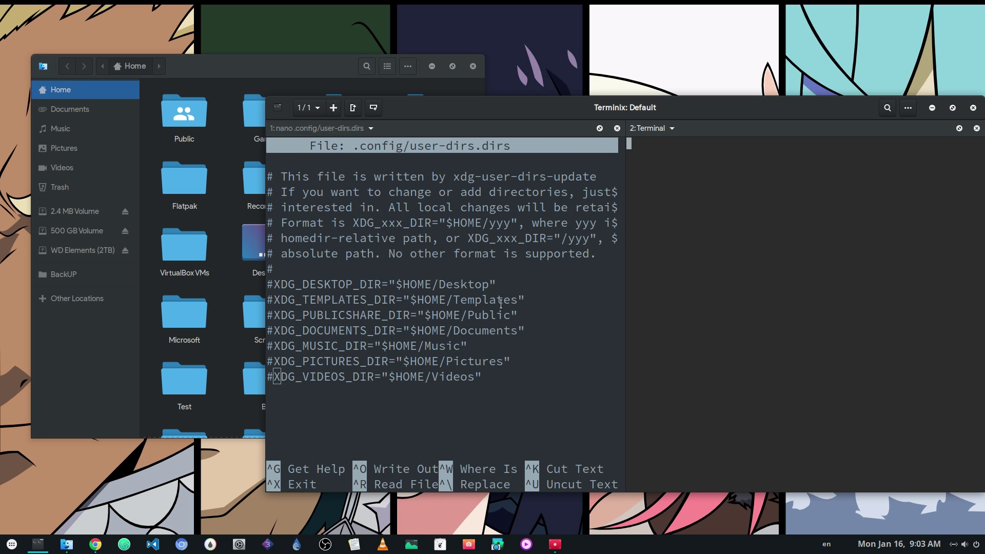
- Enlarge the new pane's font, run killall -9 nautilus, and relaunch Files
key(ctrl+plus)
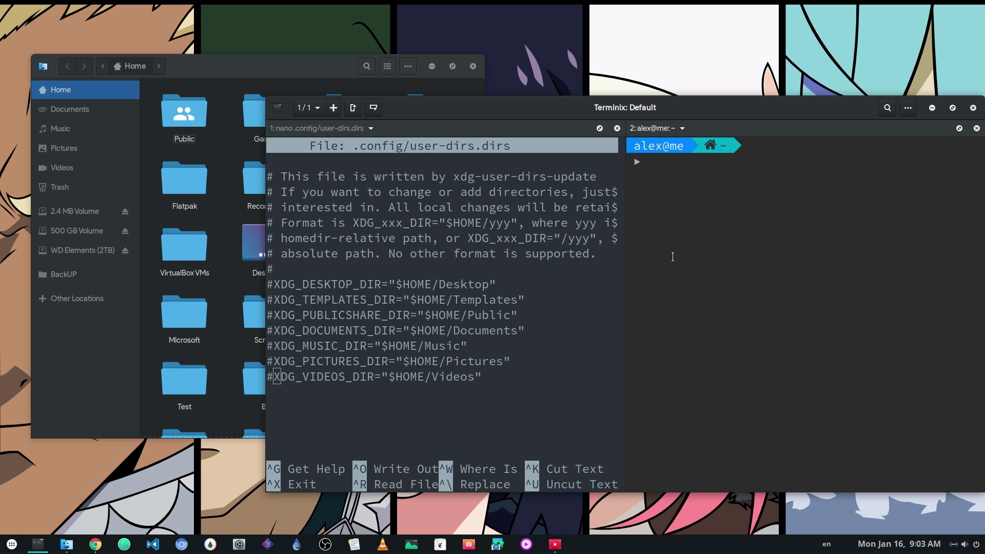
text(killall -9 nautilus)
key(Return)
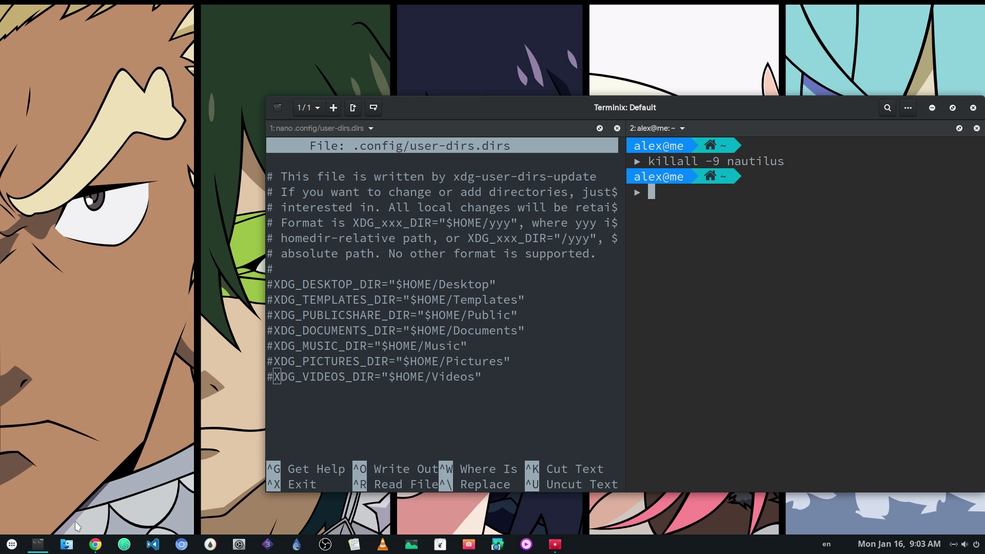
click(67, 544)
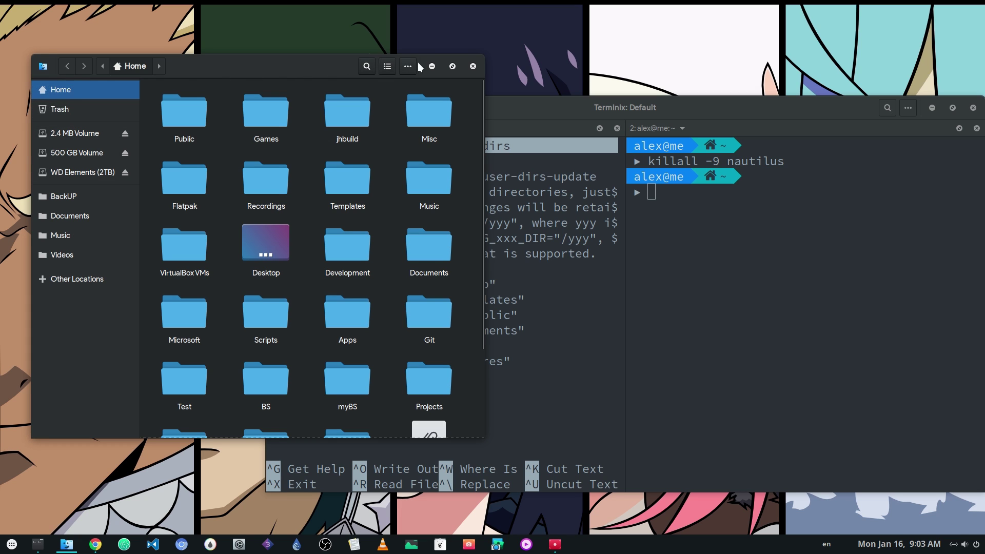
- Uncomment XDG_VIDEOS_DIR and change its folder from Videos to Projects
click(534, 292)
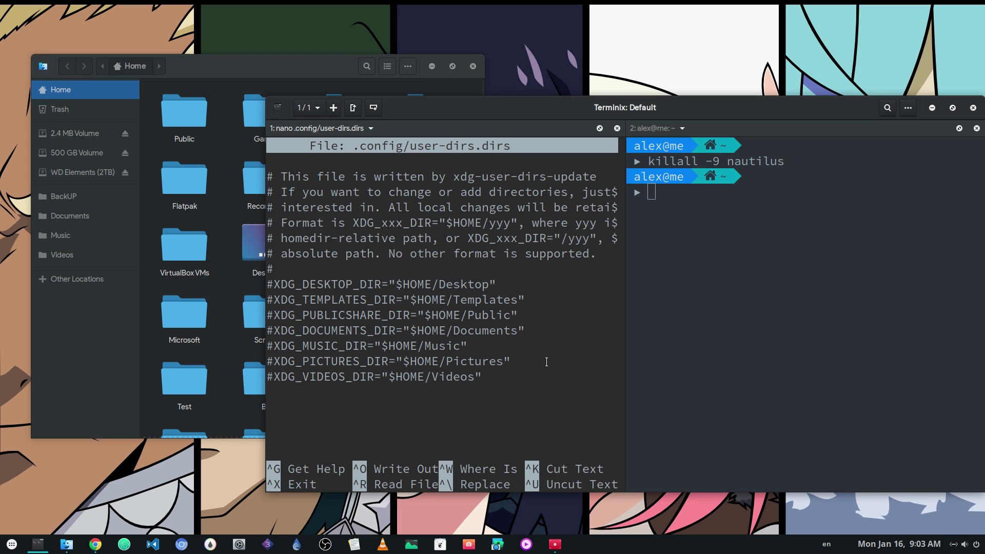
key(BackSpace)
key(Right)
key(Right)
key(Right)
key(Right)
key(Right)
key(Right)
key(Right)
key(Right)
key(Right)
key(Right)
key(Right)
key(Right)
key(Right)
key(Right)
key(Right)
key(Right)
key(Right)
key(Right)
key(Right)
key(Right)
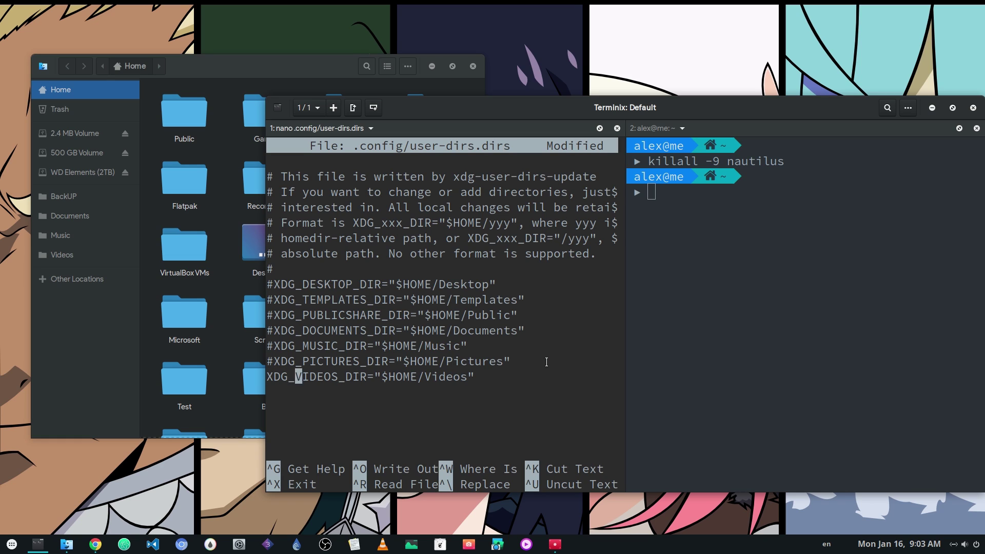
key(Right)
key(Right)
key(Right)
key(Right)
key(Right)
key(Right)
key(Right)
key(Right)
key(BackSpace)
key(BackSpace)
key(BackSpace)
key(BackSpace)
key(BackSpace)
key(BackSpace)
text(Projetcs)
key(Left)
key(BackSpace)
key(Left)
text(c)
key(Right)
key(Right)
key(Right)
key(Right)
- Add comments '#thats a bit bugged!' and '#report it on bugzilla \o/', then save the file
text(#t)
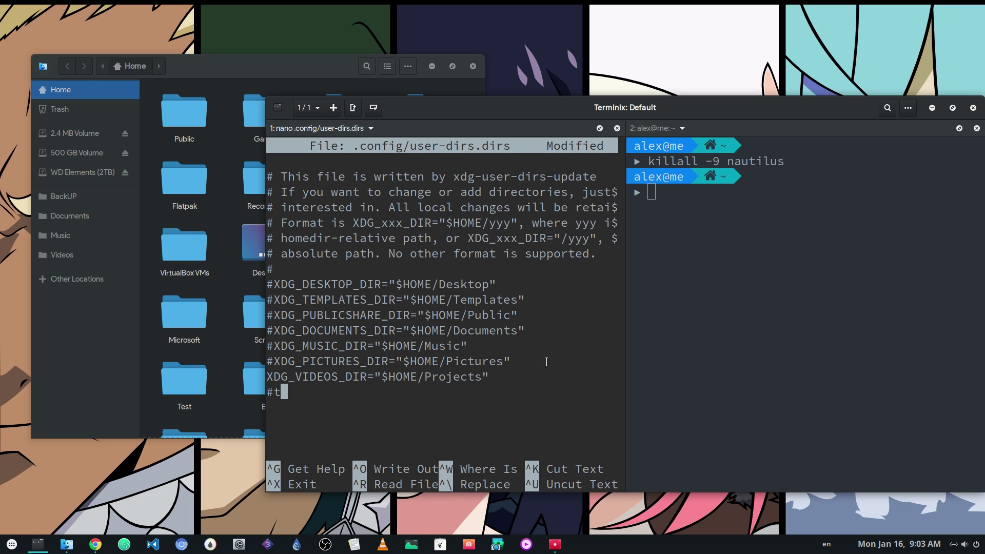
text(hats a bit bugged!)
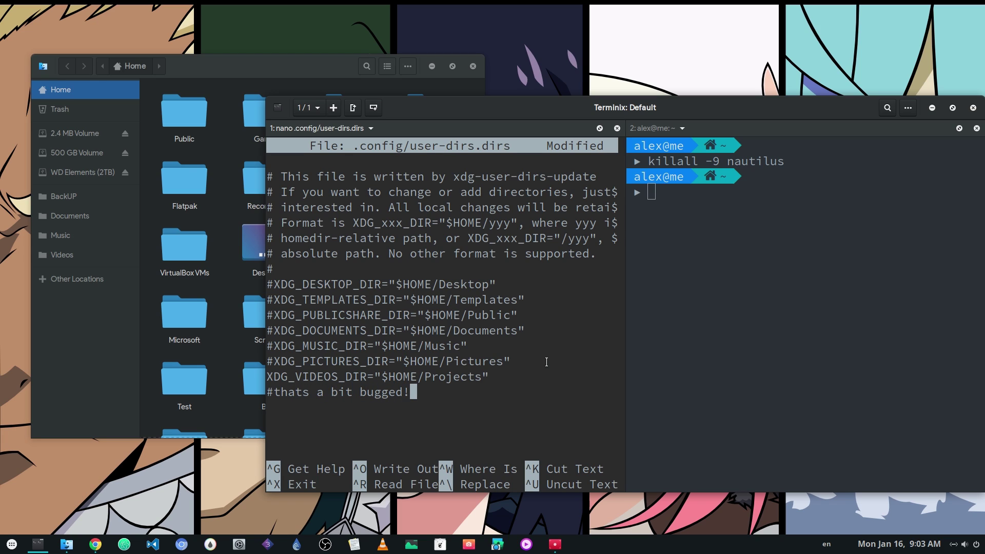
key(Return)
text(#report it on bugzilla )
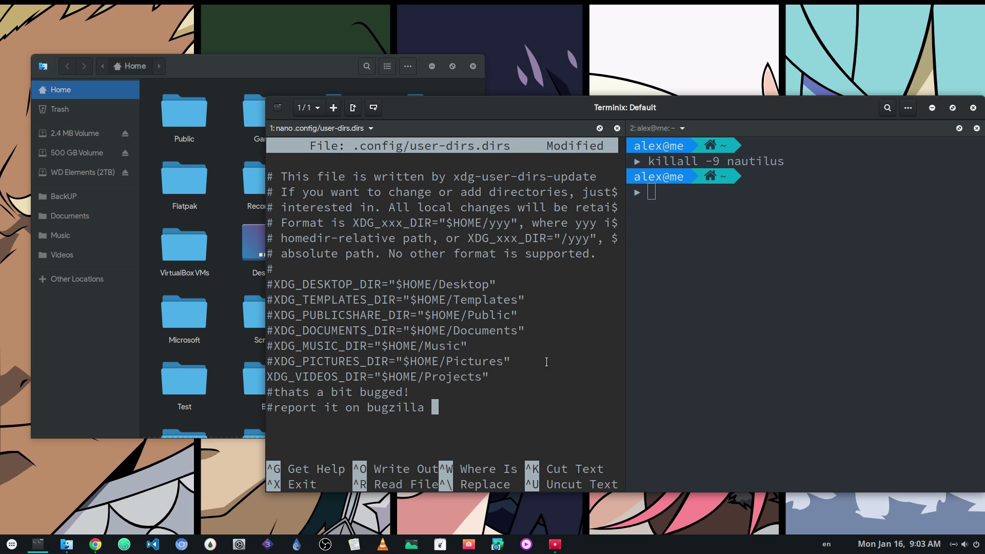
text(\o/)
key(ctrl+o)
key(Return)
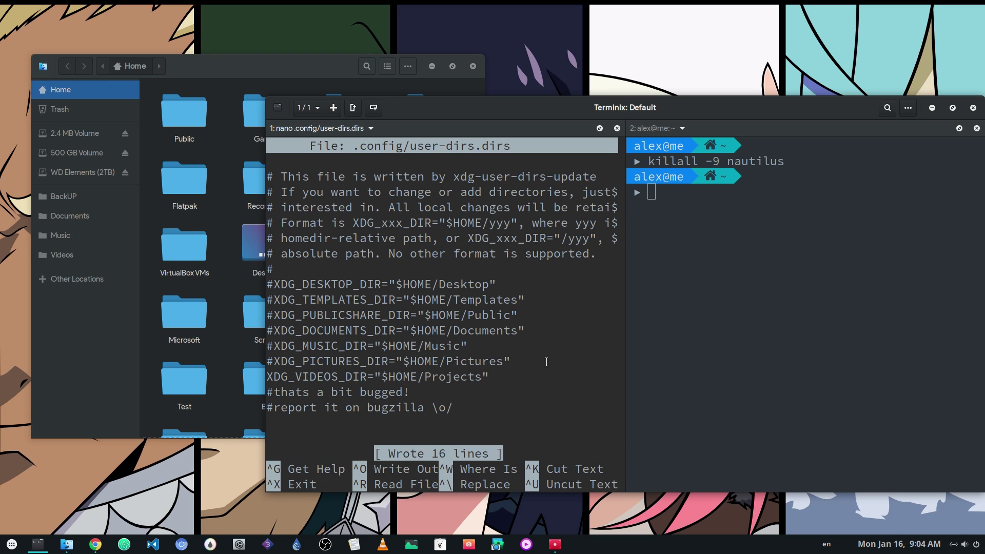
- In the shell pane, rerun killall -9 nautilus to restart the file manager
key(alt+Right)
key(Up)
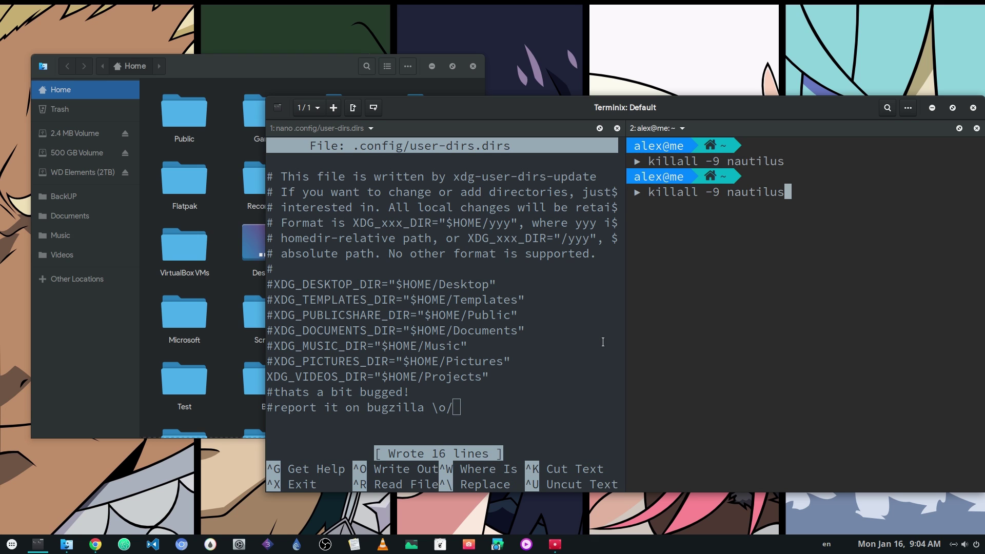
key(Return)
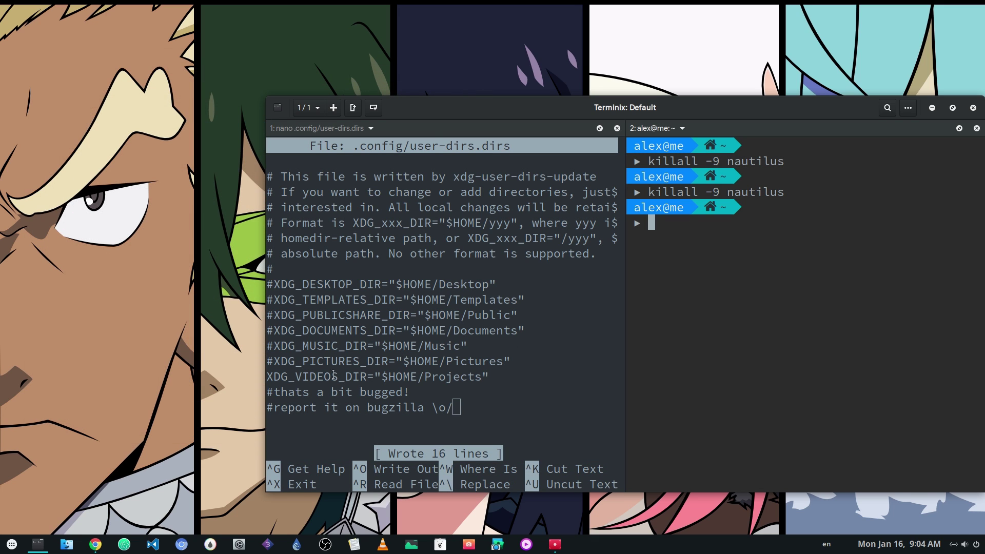
- Open Files plus a second New Window, then hide the sidebars with F9
click(68, 545)
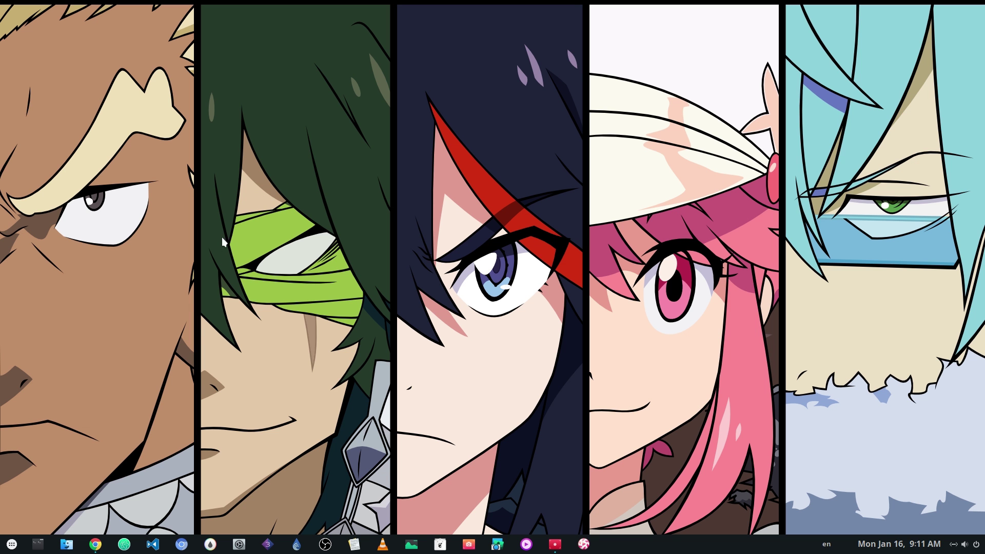
click(67, 544)
right_click(69, 545)
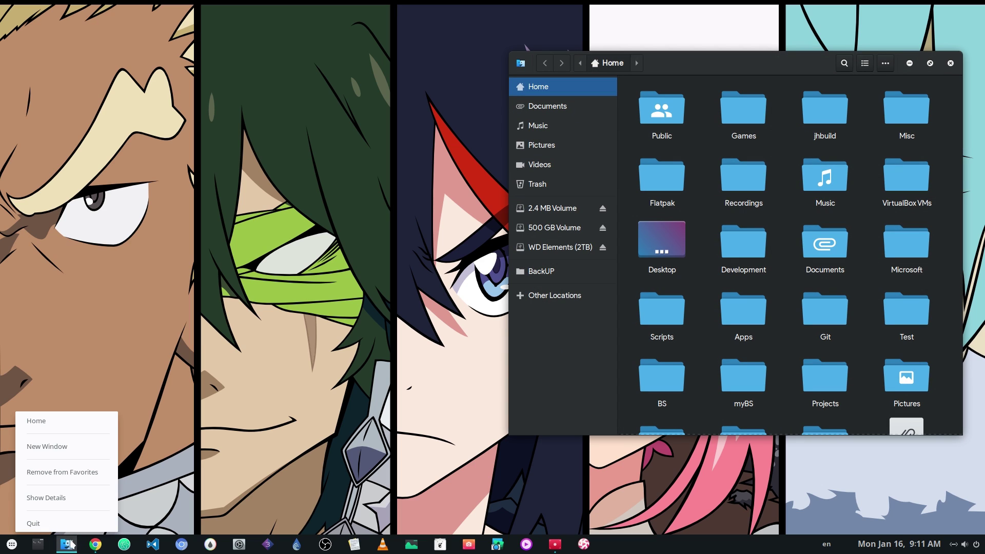
click(86, 448)
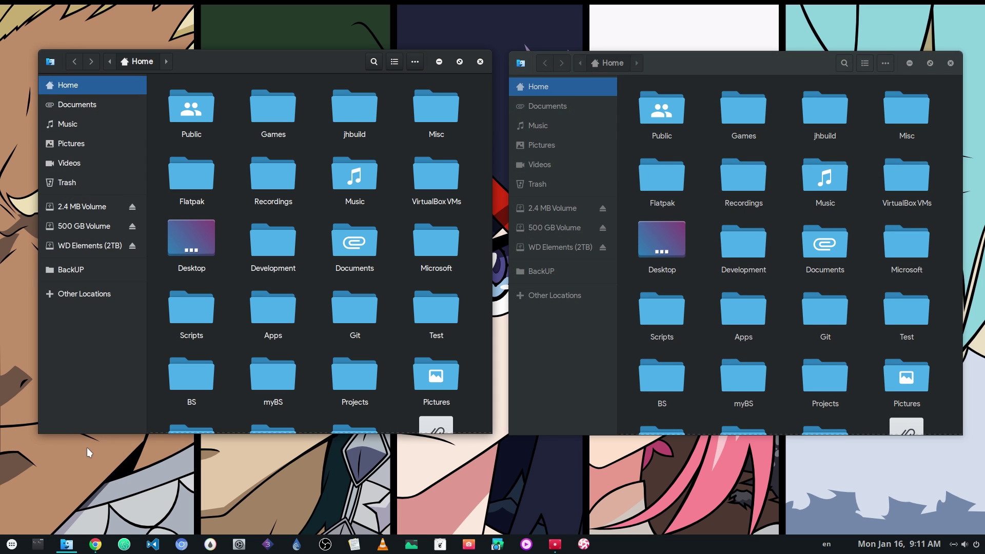
key(F9)
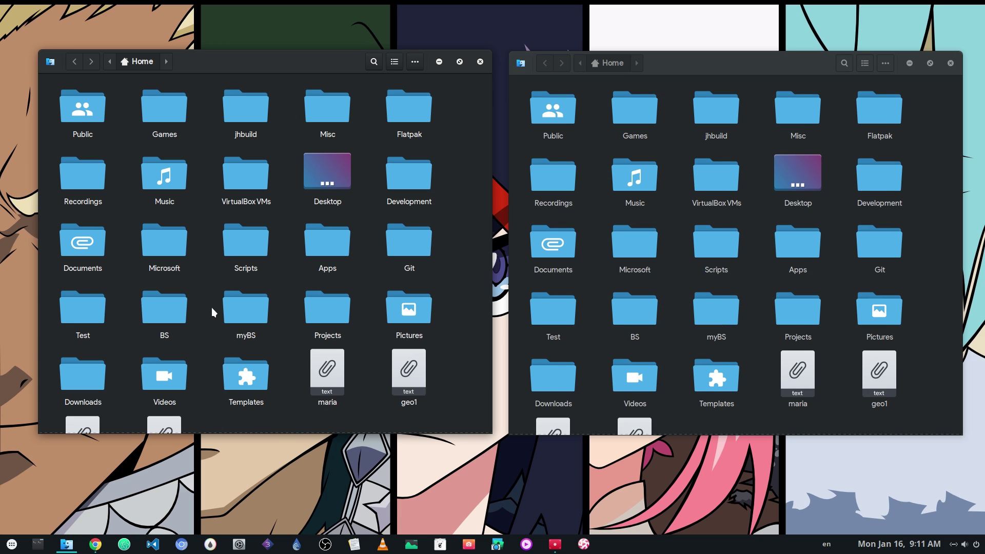
- Open the empty Templates folder and launch a blank gedit Untitled Document 1
click(254, 371)
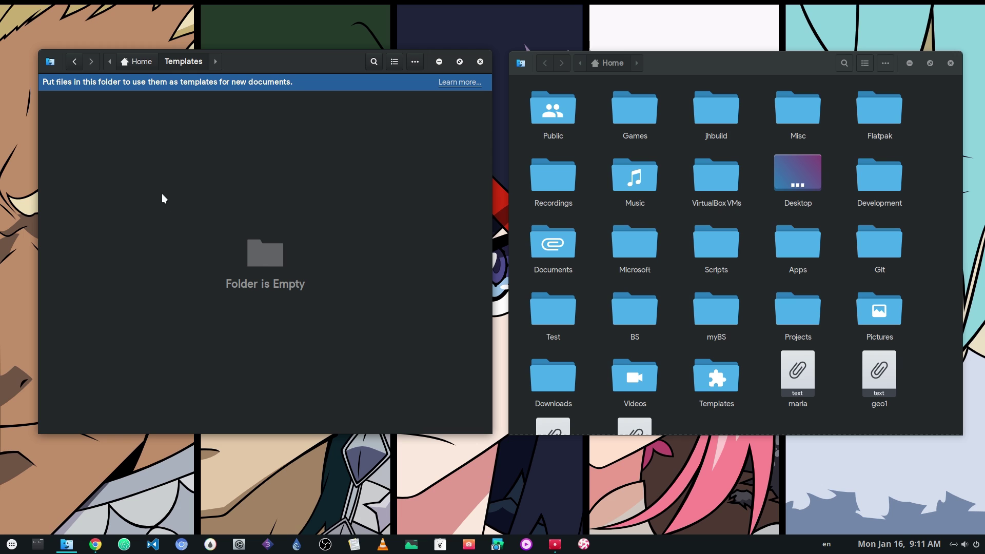
right_click(154, 172)
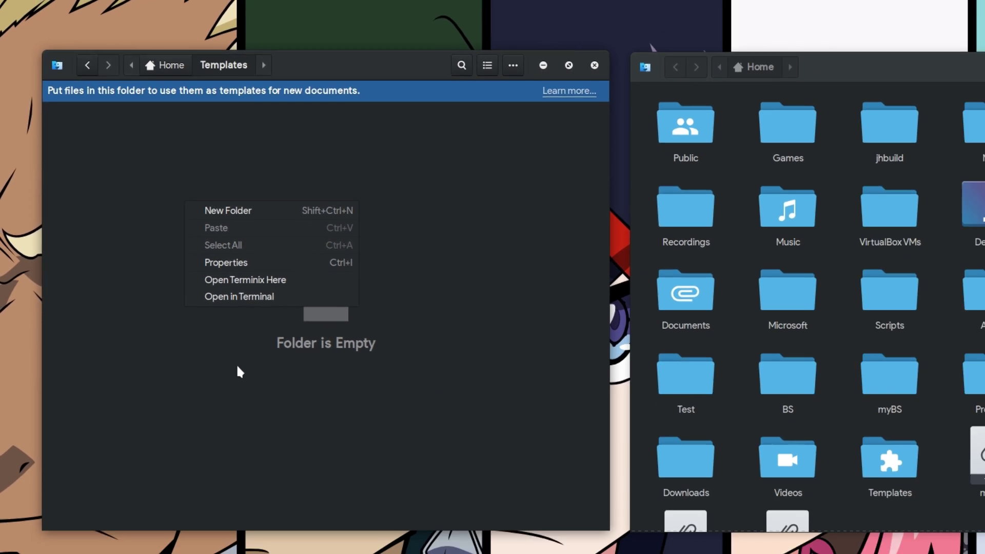
click(304, 462)
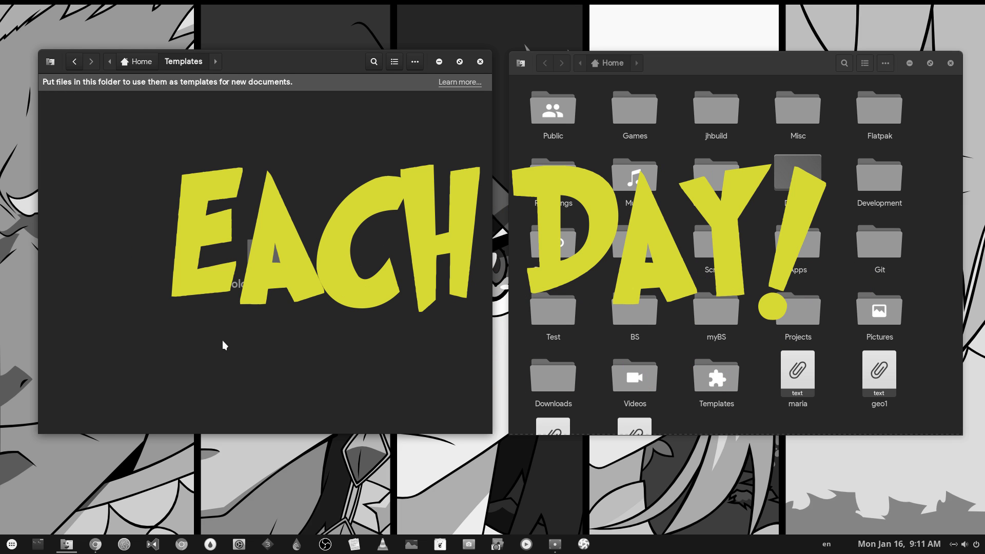
click(354, 544)
- Save the blank gedit document as 'New File' in the Templates folder, then close gedit
drag(294, 276, 424, 317)
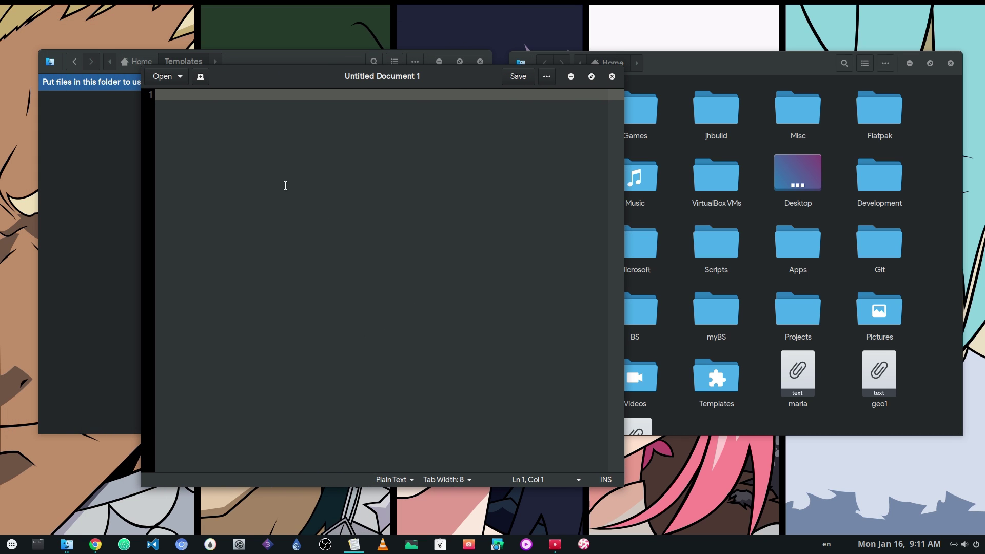
click(523, 81)
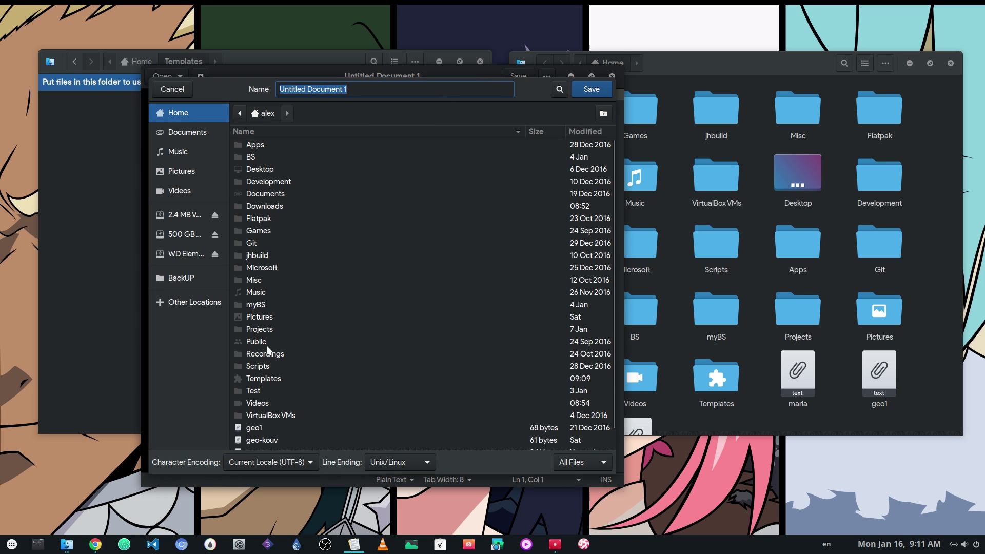
double_click(265, 379)
text(N)
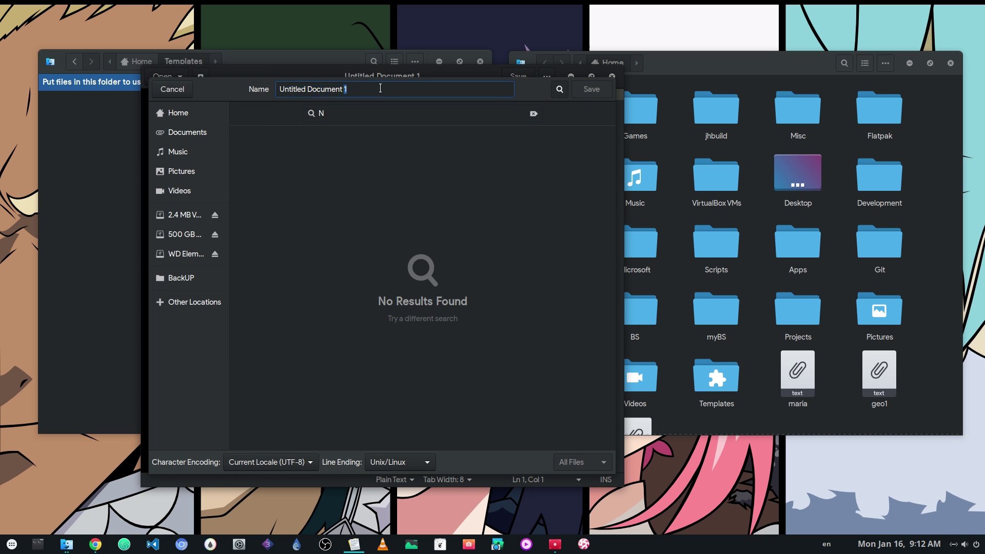
triple_click(378, 89)
text(New File)
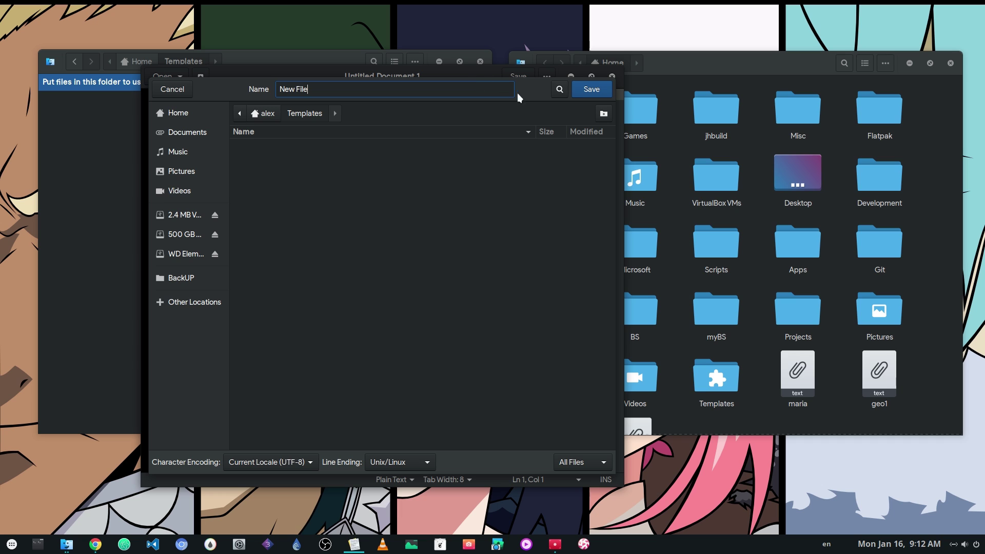
click(582, 94)
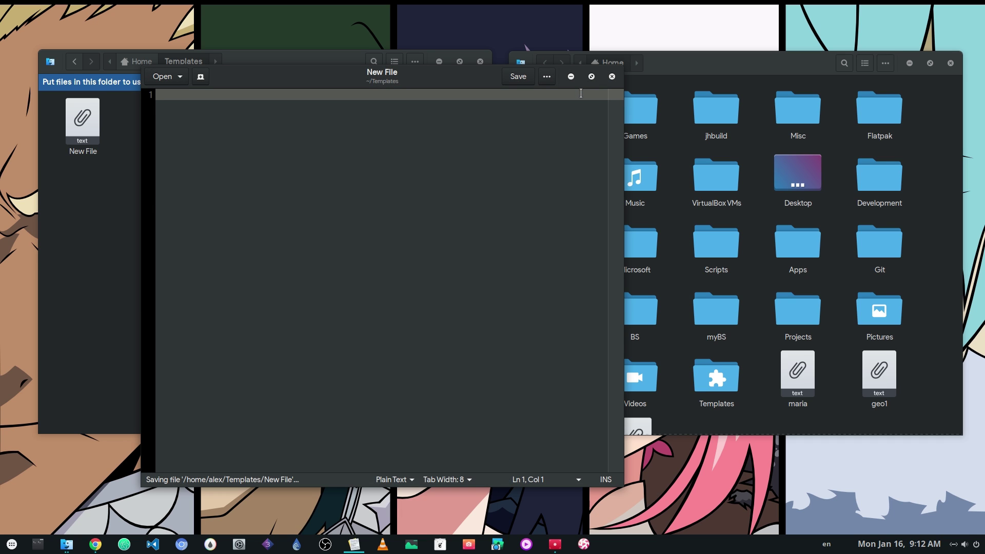
click(612, 76)
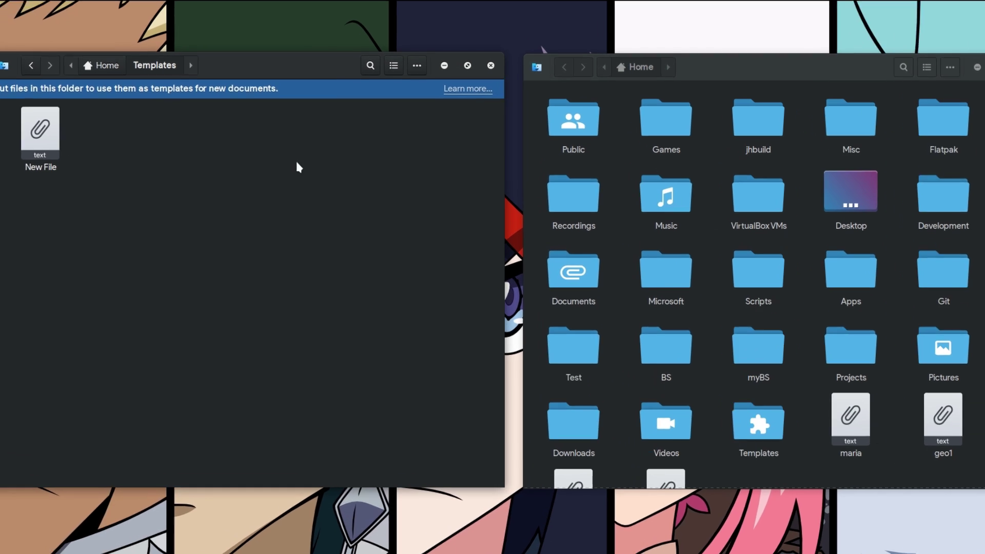
- Check the New Document menu for the New File template in Templates and in Home
right_click(298, 163)
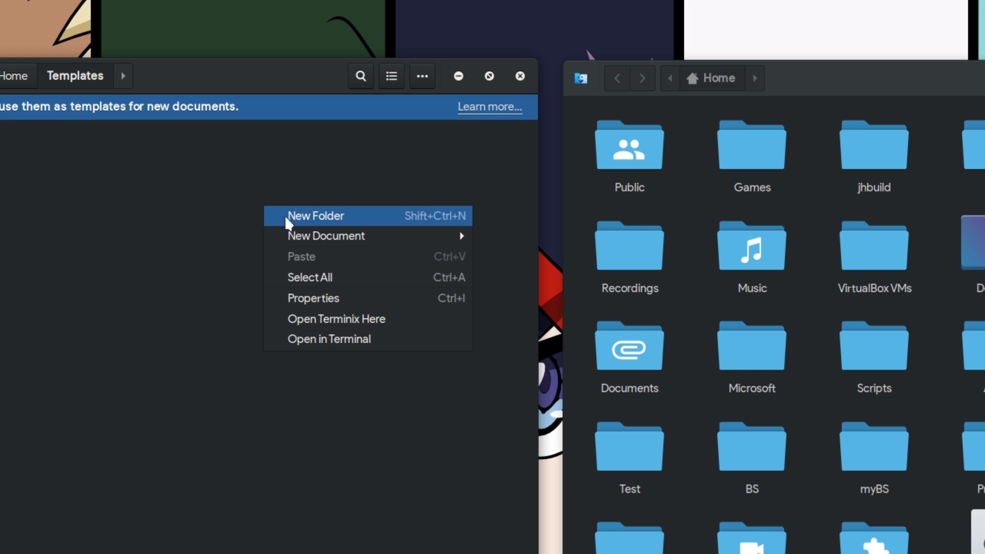
mouse_move(346, 194)
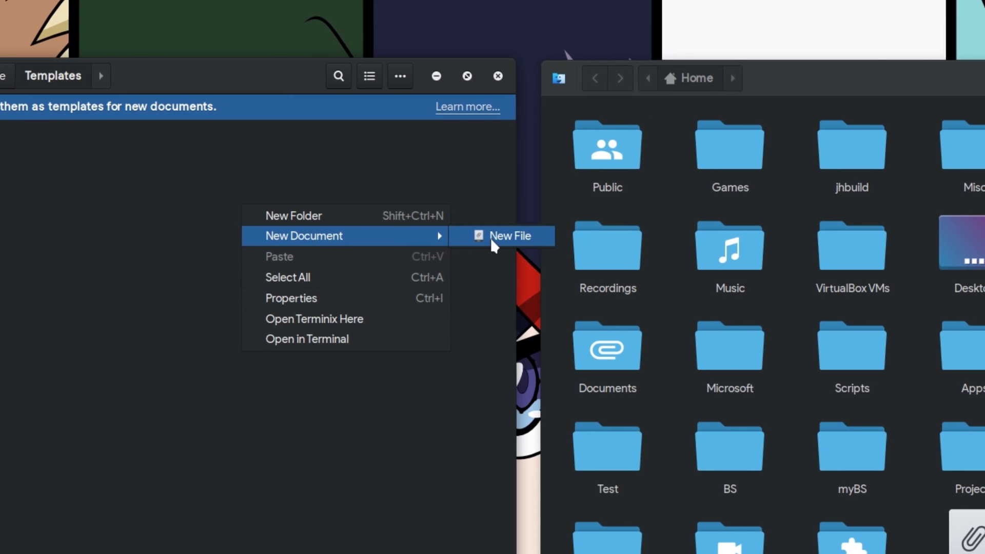
right_click(641, 291)
right_click(641, 295)
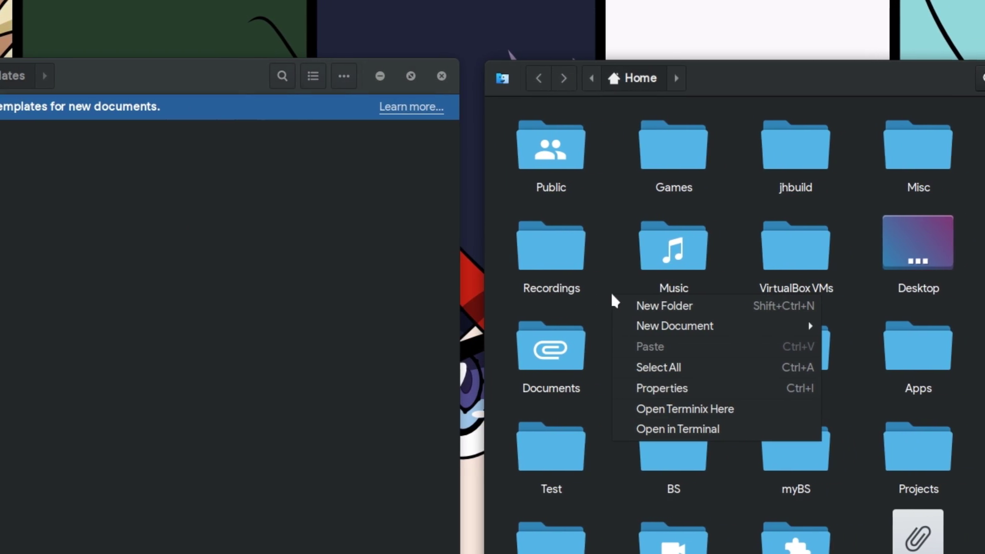
- Create a document from the New File template, then bring up the launcher over the desktop
mouse_move(745, 325)
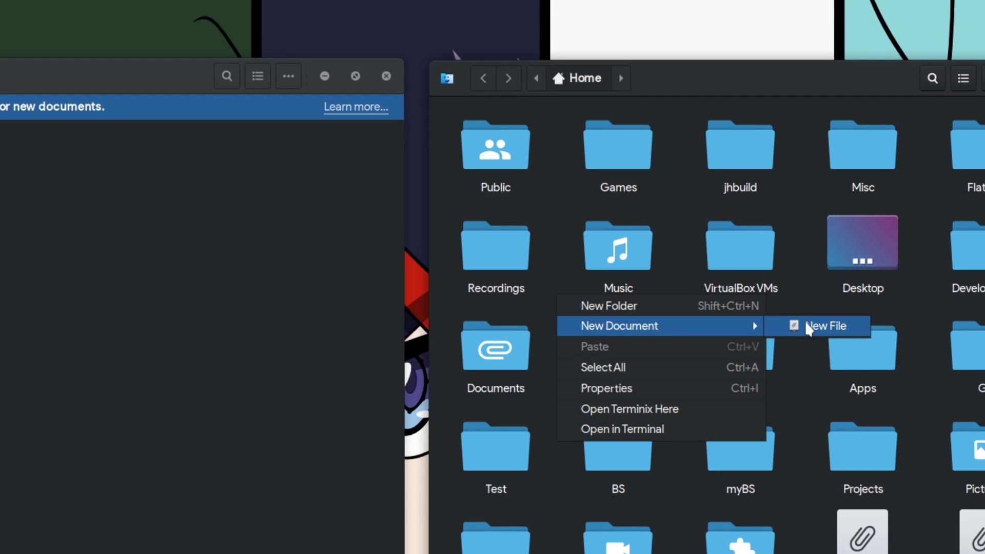
click(806, 327)
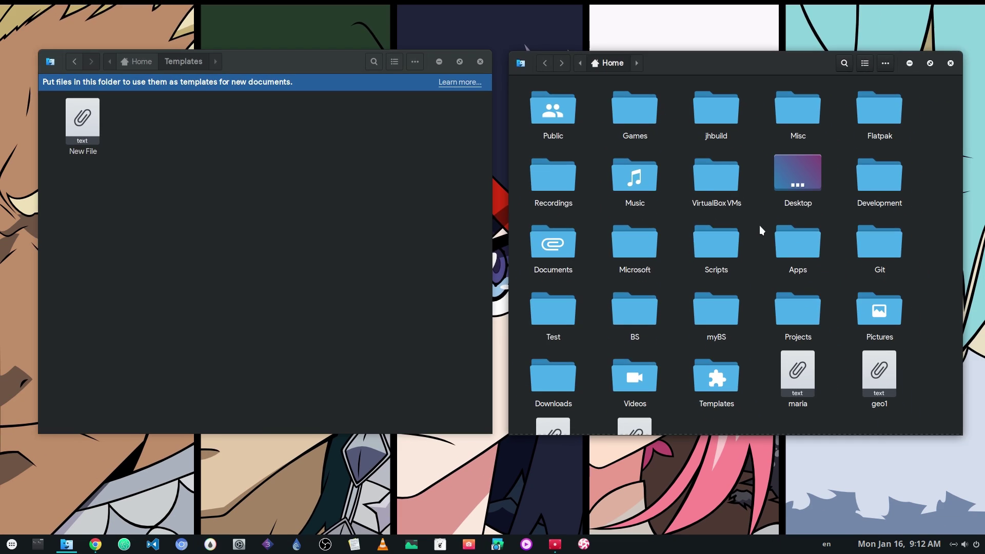
key(super+d)
key(super)
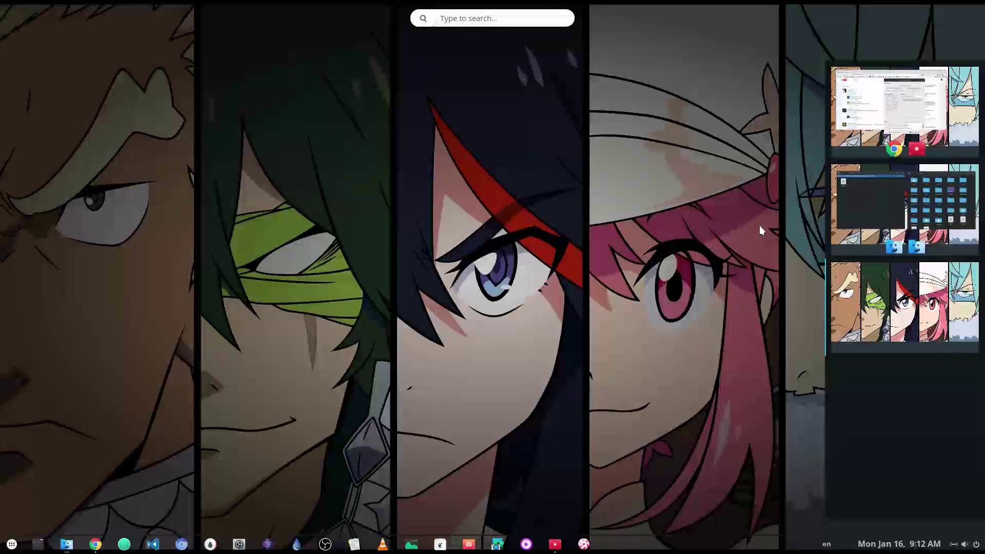
- Launch GIMP and save a new 1920×1080 image as 'Gimp-1920x1080' in ~/Templates
text(gimp)
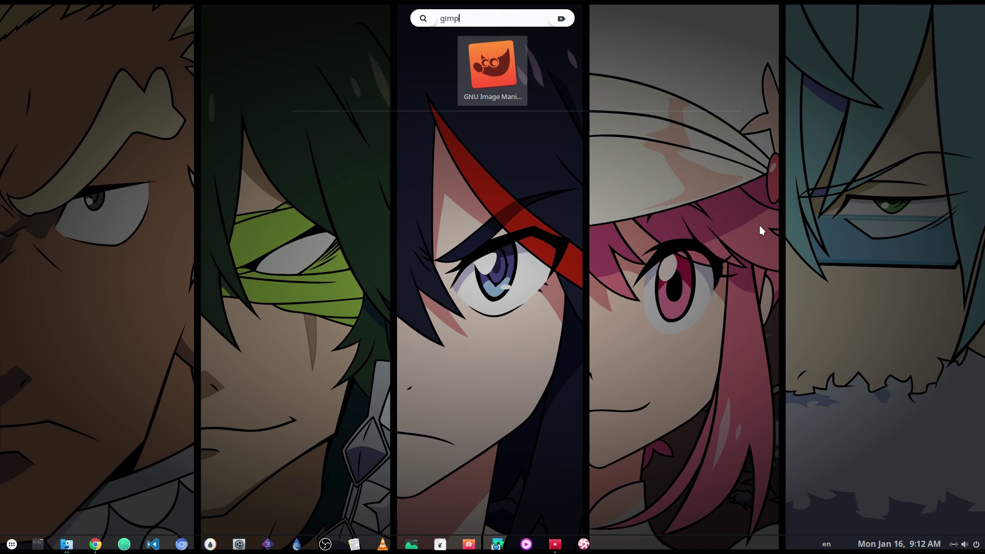
key(Return)
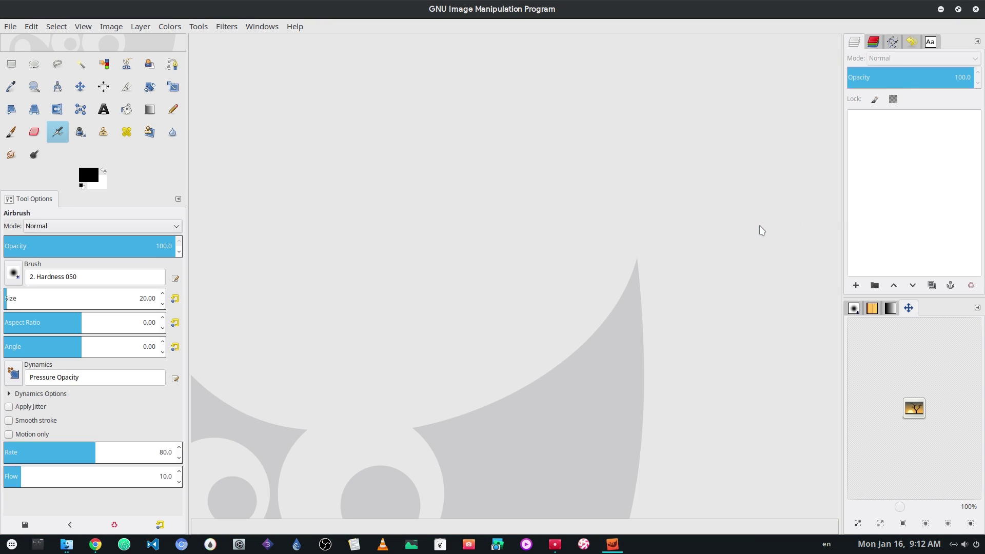
click(10, 26)
click(21, 39)
click(166, 176)
click(10, 26)
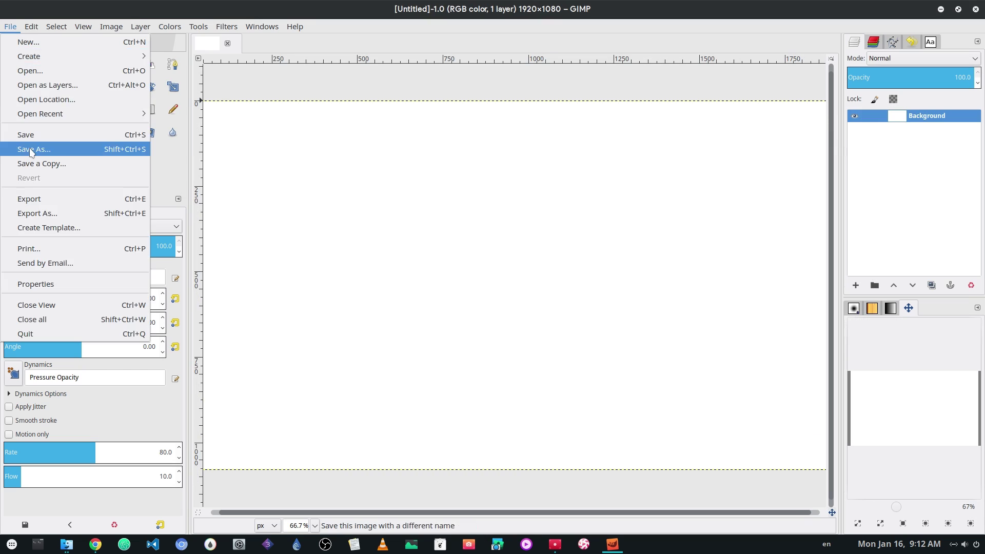
click(31, 150)
click(110, 280)
scroll(297, 318, down, 3)
double_click(205, 266)
text(Gimp-1920x1080)
key(Return)
- Create a 2560×1440 image and save it as 'Gimp02560x1440' in Templates
click(10, 26)
click(20, 39)
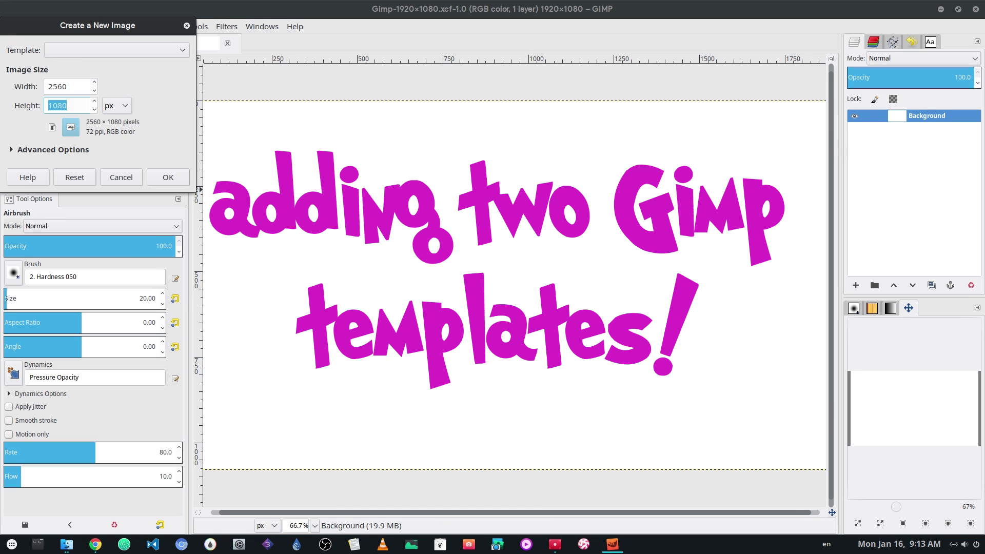
click(166, 176)
click(10, 26)
click(31, 149)
text(Gimp02560x1440)
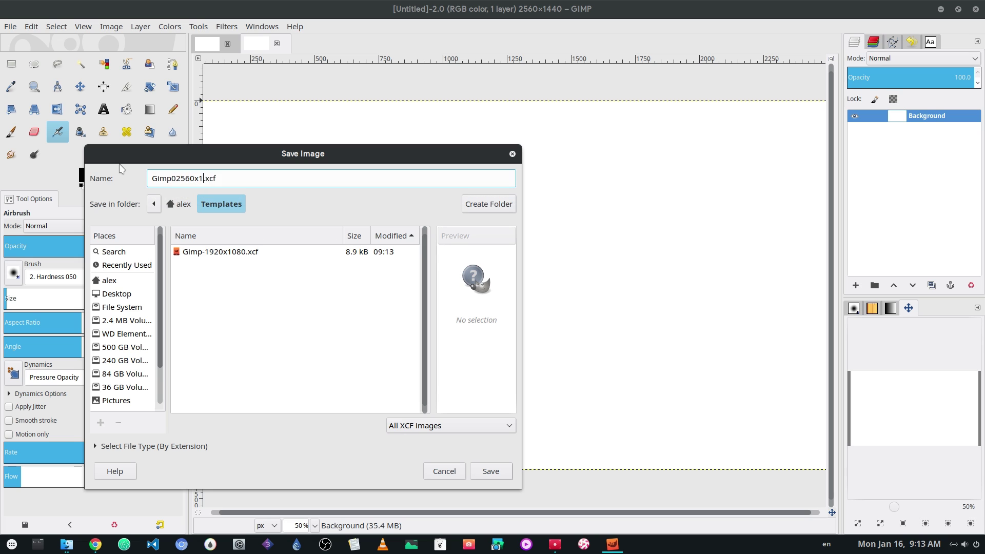
key(Return)
key(ctrl+alt+Up)
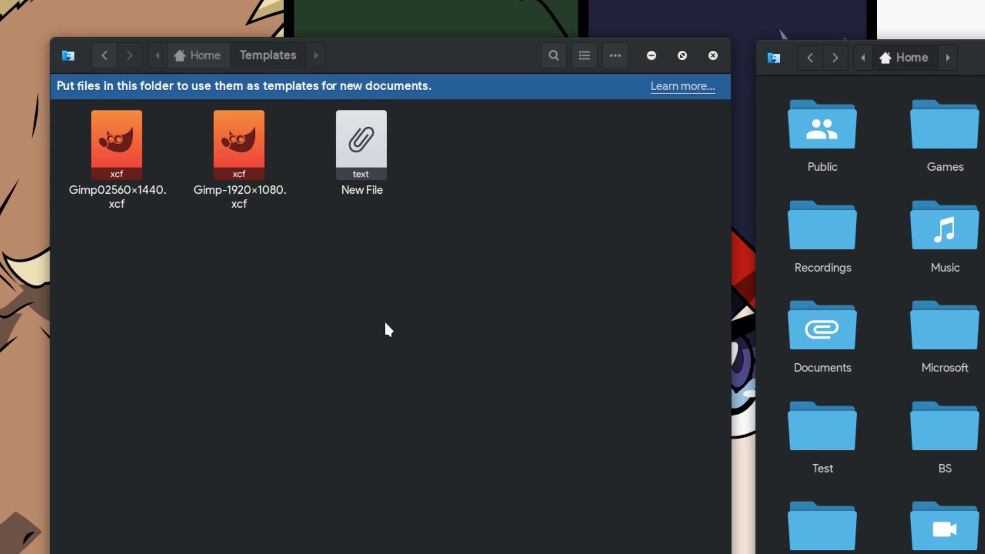
- Review the right-click actions in Templates and in the Home folder without creating anything
right_click(264, 246)
mouse_move(444, 354)
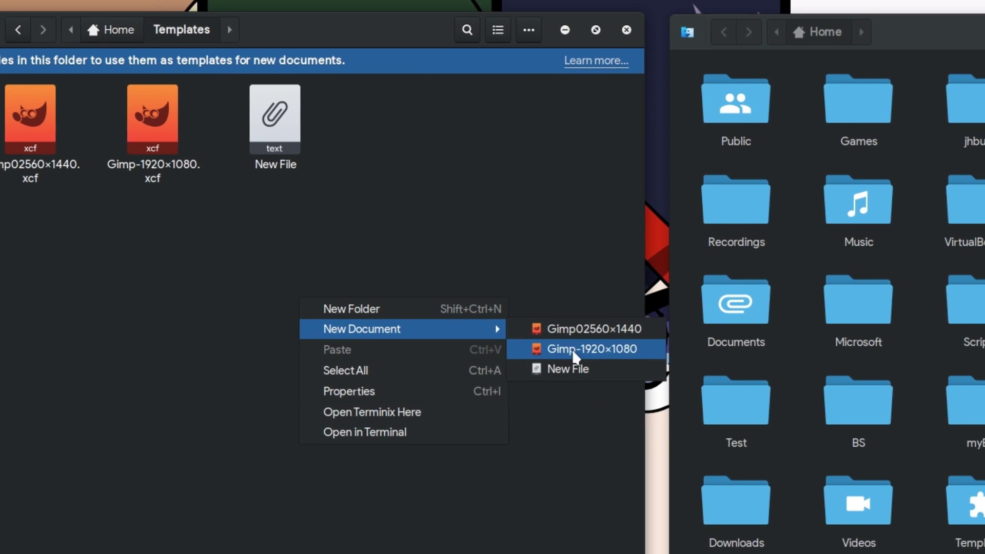
click(785, 367)
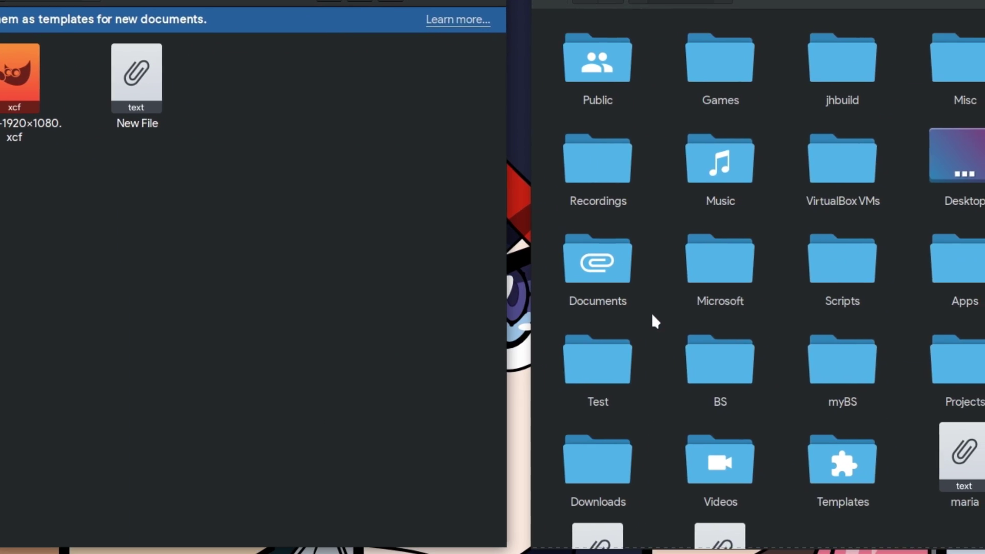
right_click(653, 315)
mouse_move(765, 346)
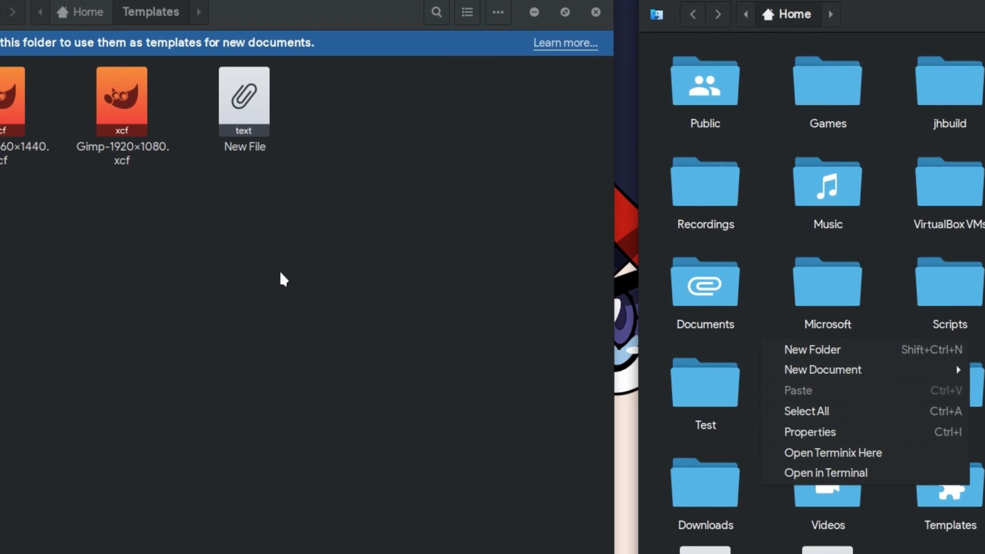
- Create a 'Gimp Templates' folder inside Templates and gather both GIMP .xcf templates into it
right_click(146, 240)
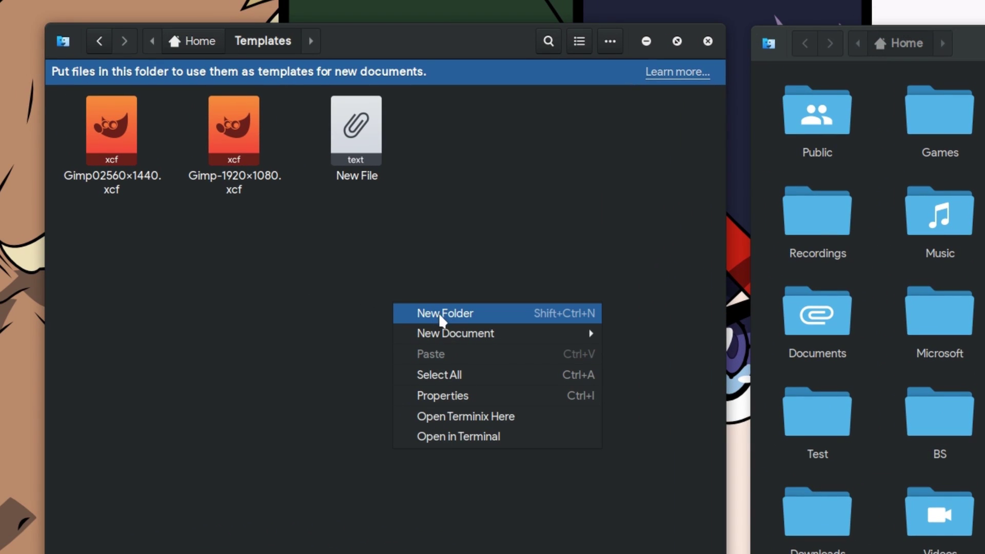
click(456, 316)
text(Gi)
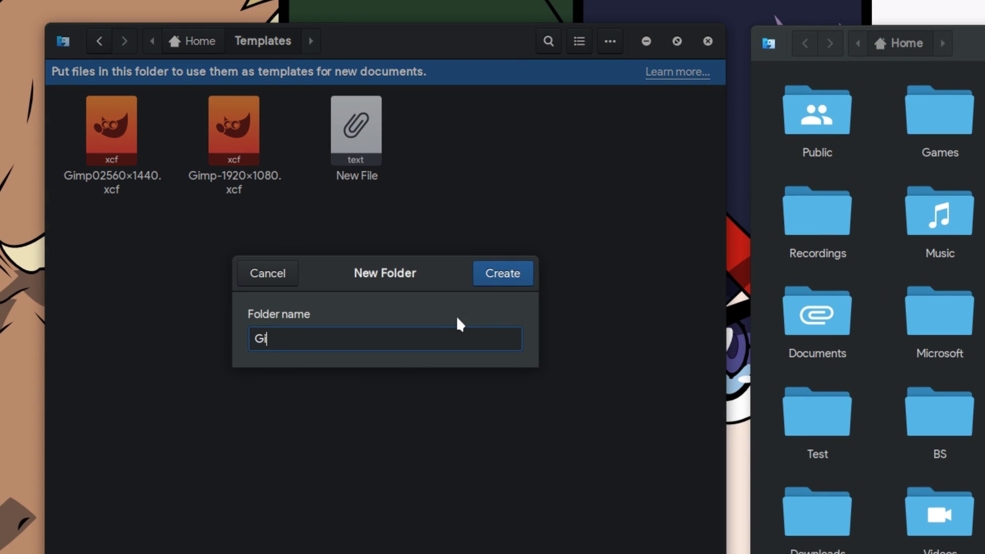
text(mp Templates)
key(Return)
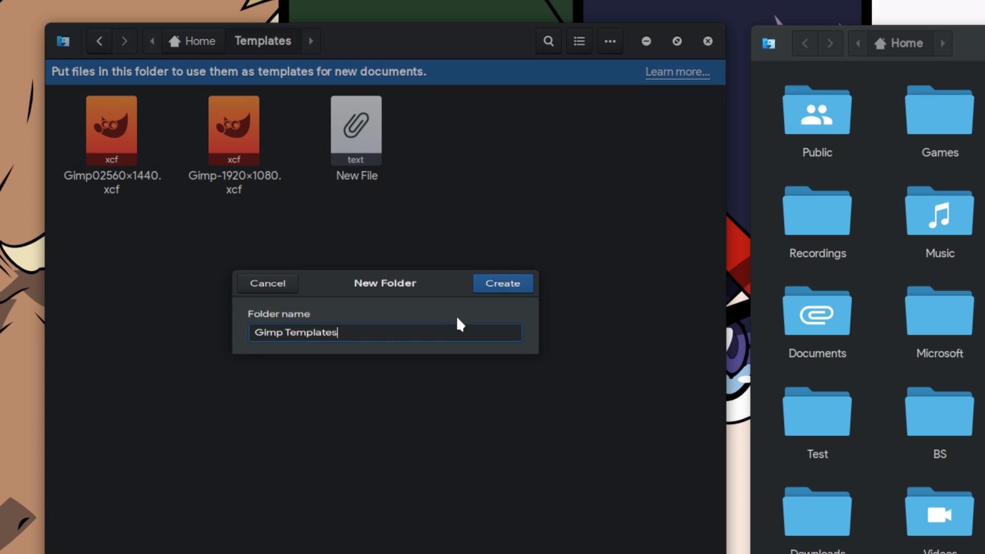
drag(395, 288, 100, 148)
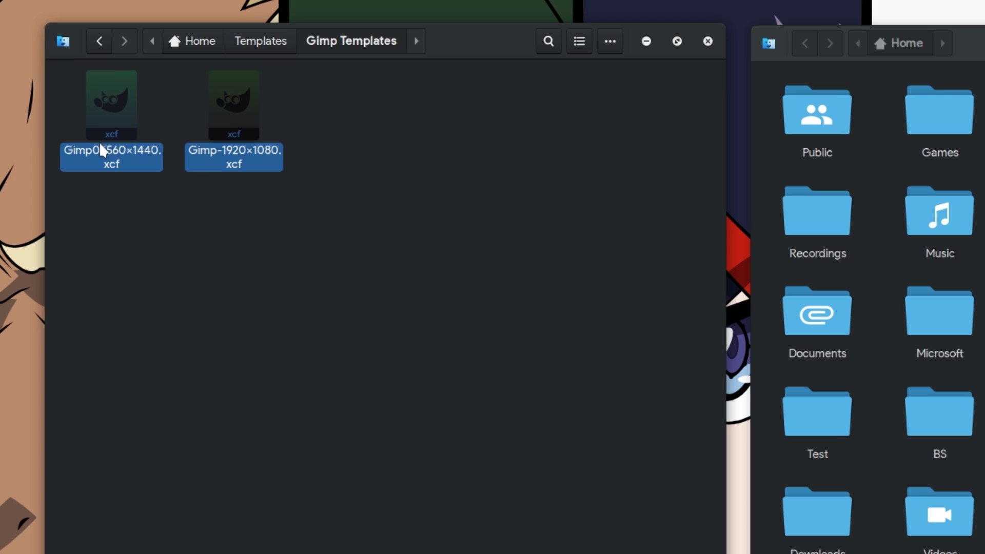
- Confirm New Document shows a Gimp Templates submenu listing both GIMP templates
click(365, 292)
right_click(364, 291)
mouse_move(483, 328)
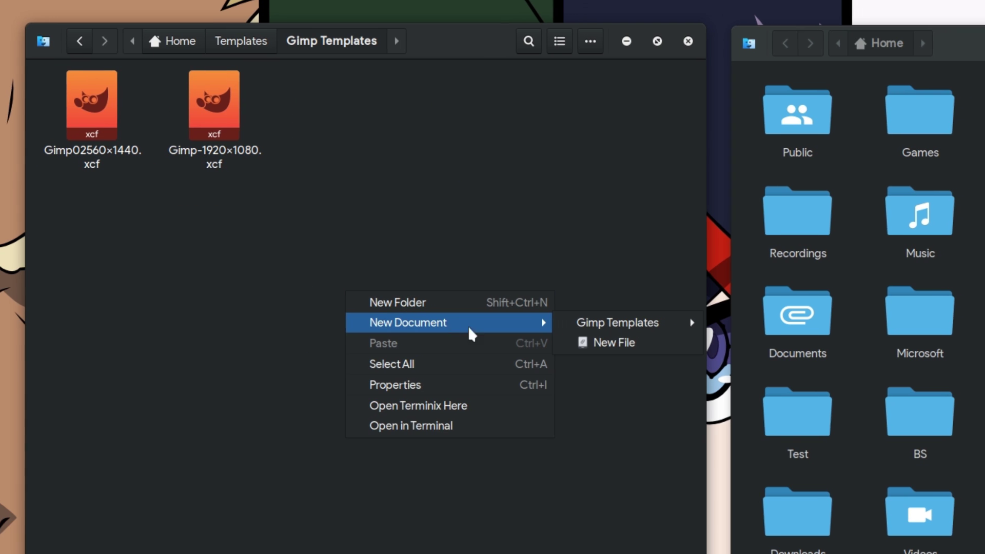
mouse_move(584, 322)
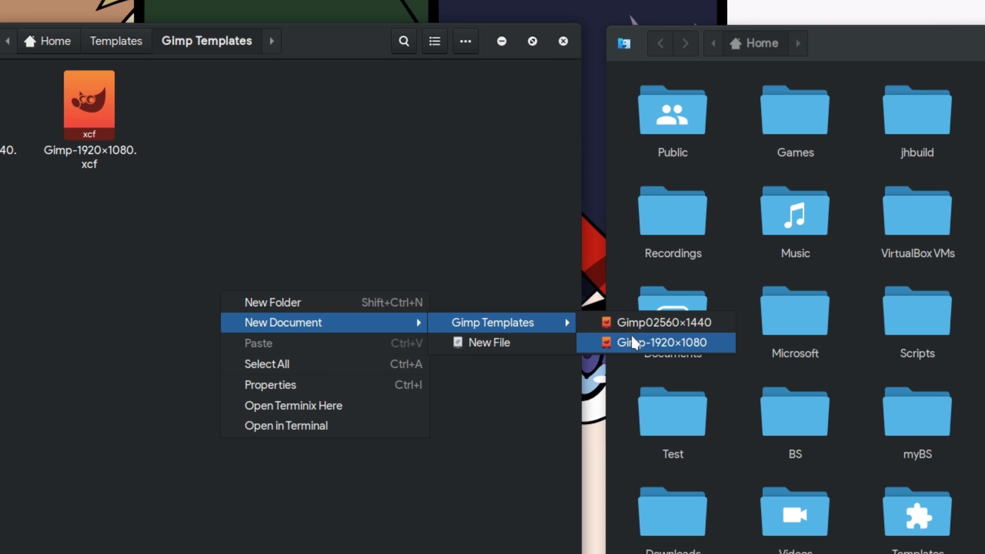
click(750, 254)
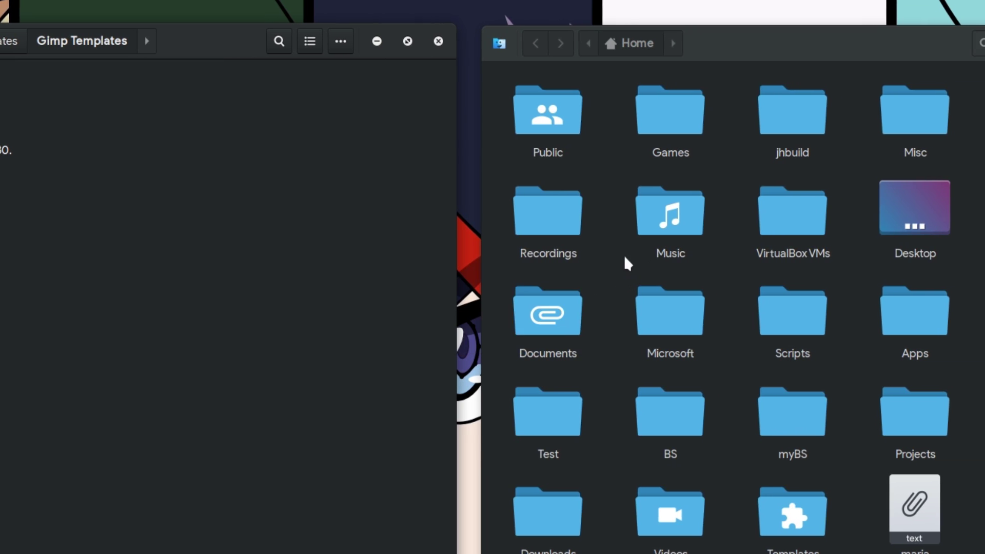
- Check the same New Document menu from the Home folder
right_click(626, 257)
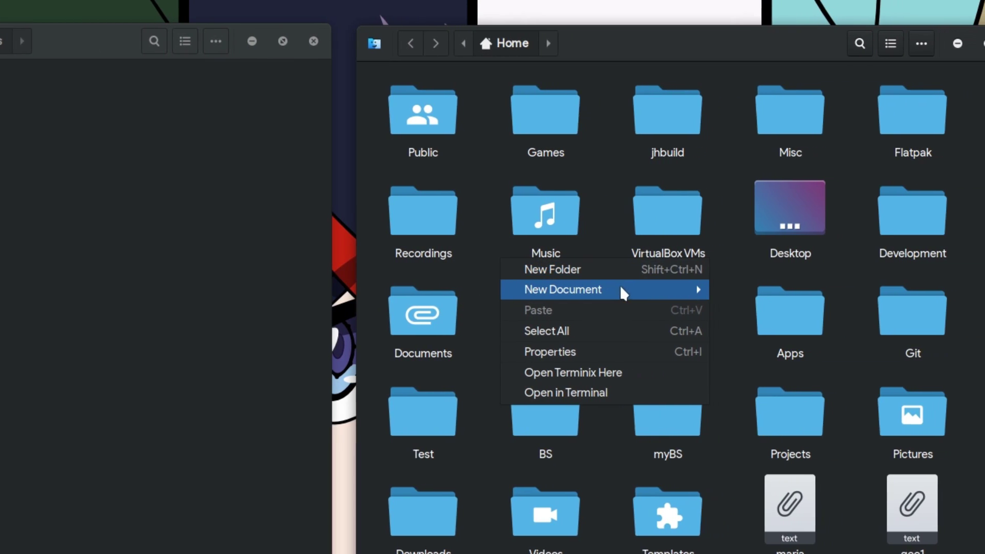
mouse_move(622, 290)
mouse_move(845, 292)
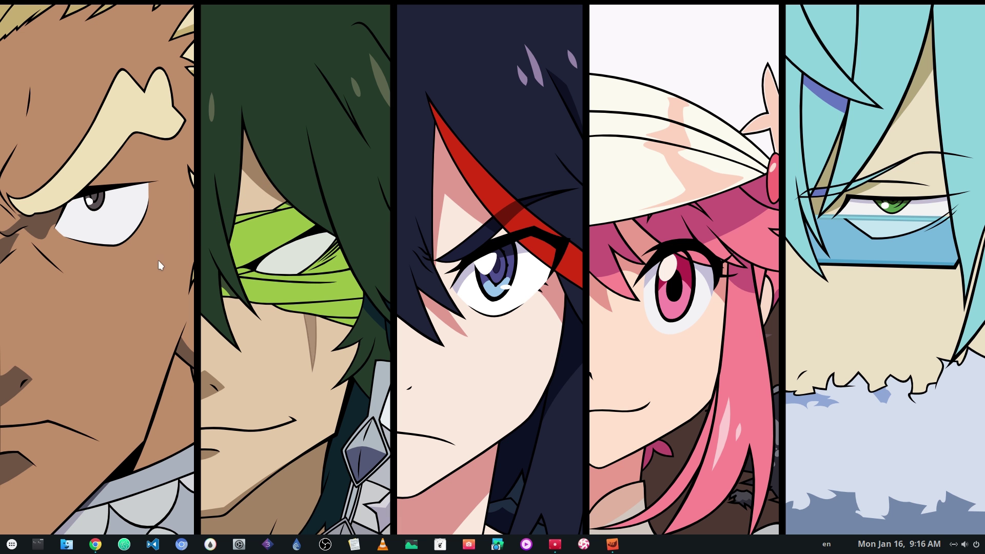
- Launch Terminix, enlarge its text, and run 'terminix --maximize' for a full-screen terminal
click(37, 544)
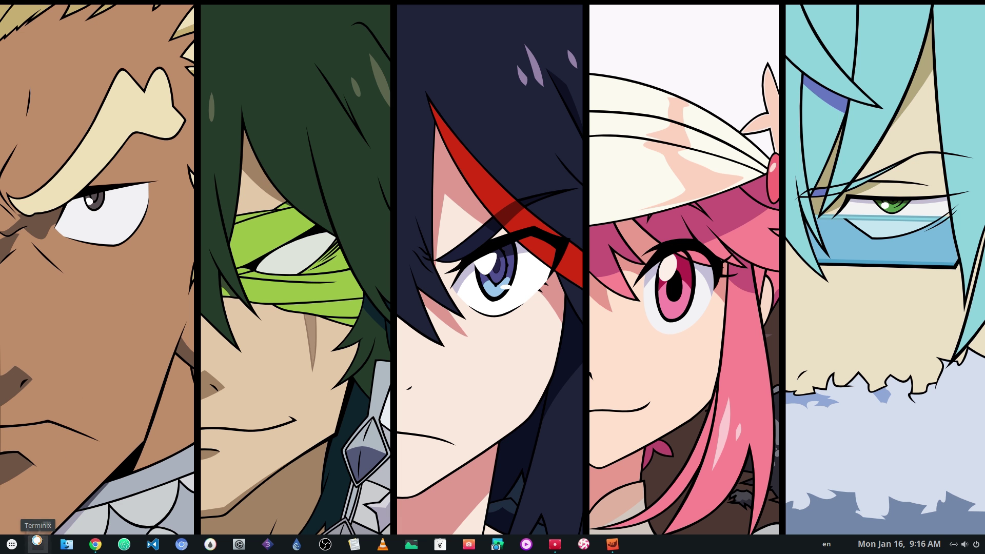
key(ctrl+plus)
key(ctrl+plus)
key(ctrl+plus)
text(terminix --mazi)
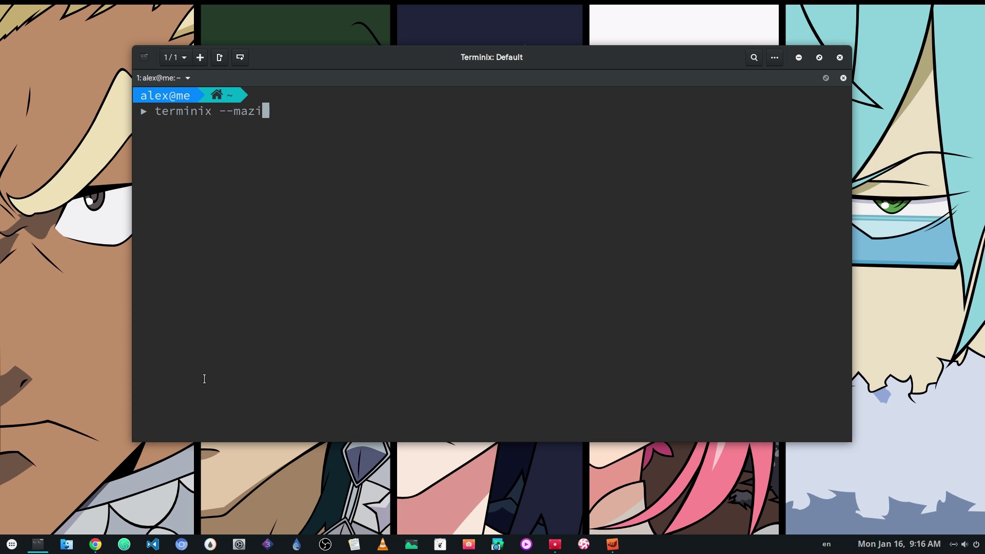
key(BackSpace)
text(ximize #pro :))
key(Return)
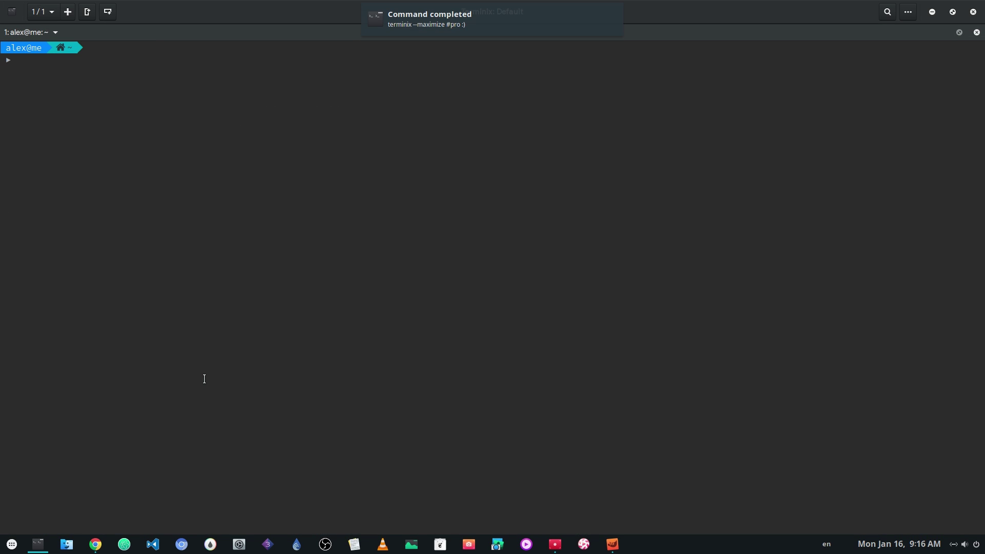
key(ctrl+plus)
- Change into ~/Git and split Terminix into a left pane and two stacked right panes
text(cd Git)
key(Return)
right_click(169, 241)
click(162, 259)
right_click(548, 180)
click(577, 190)
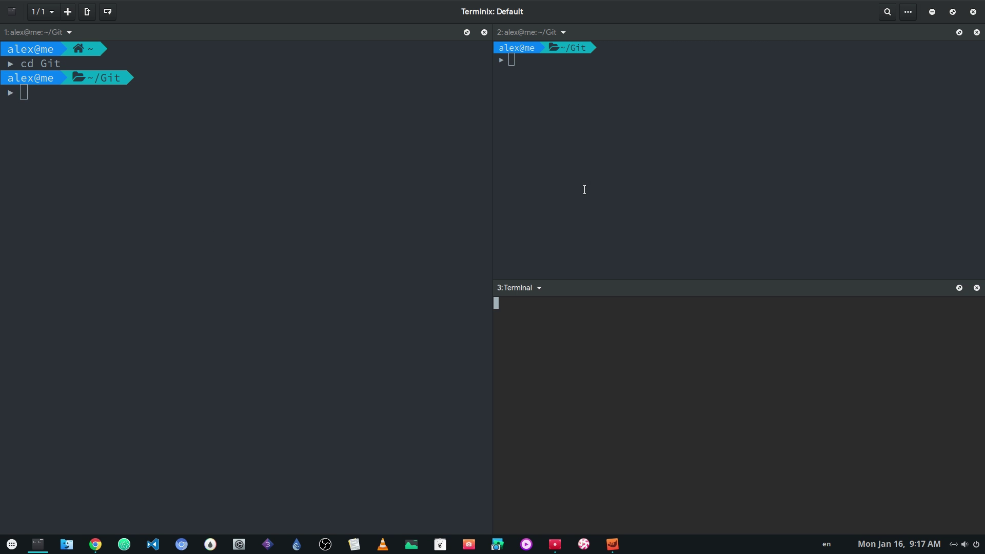
- In the left pane, cd into terminix and type the note '#something changed :)'
click(279, 200)
text(cd terminix/)
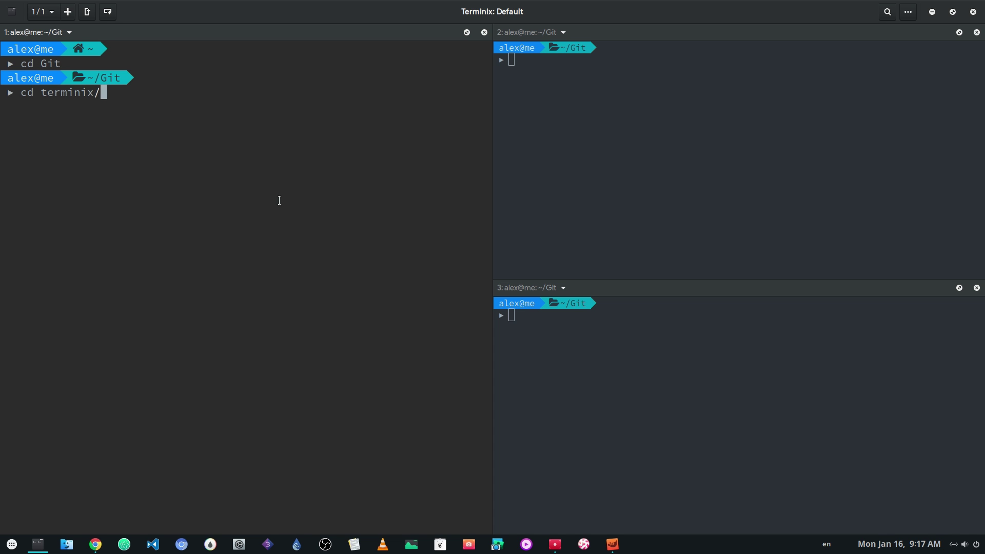
key(Return)
text(#something cnage)
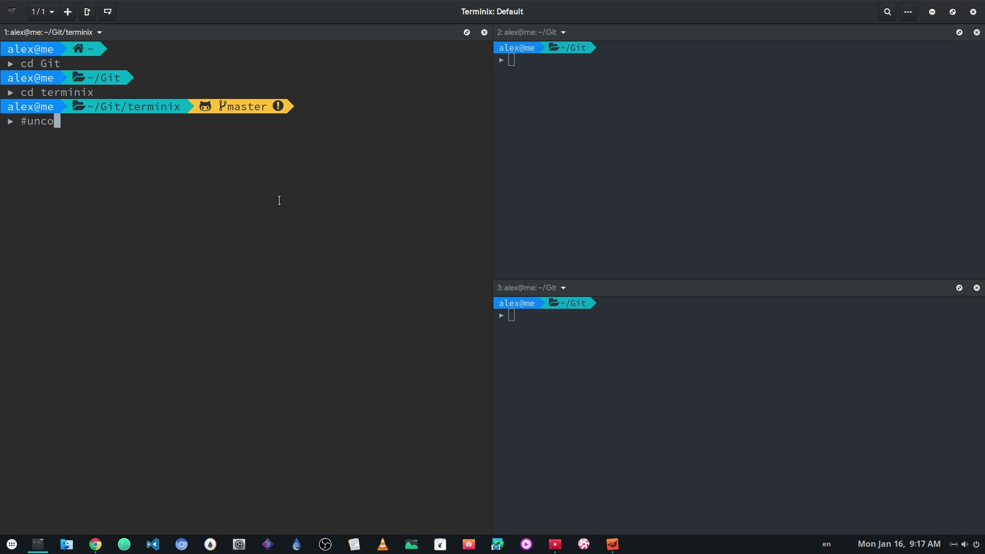
text(d)
key(BackSpace)
key(BackSpace)
key(BackSpace)
key(BackSpace)
key(BackSpace)
key(BackSpace)
text(hanged :))
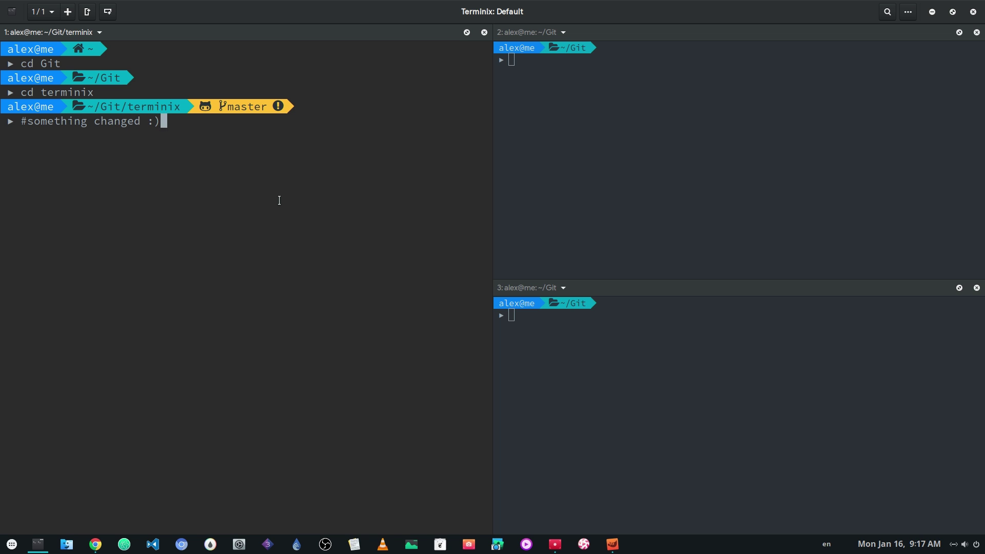
- In the top-right pane, enlarge text, cd into Themes/adapta-gtk-theme and note '#need to pull :)'
click(526, 144)
key(ctrl+plus)
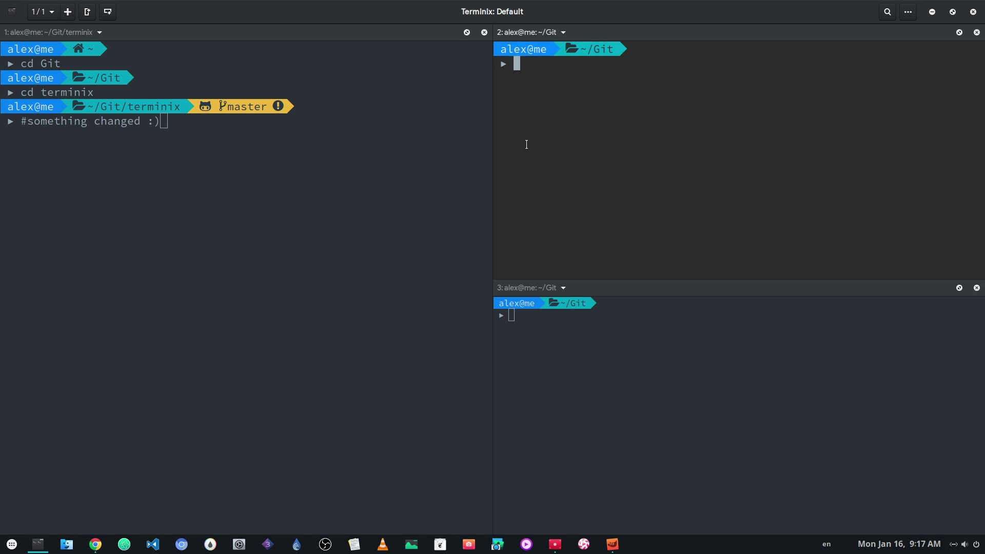
text(cd the)
key(Tab)
text(adap)
key(Tab)
key(Return)
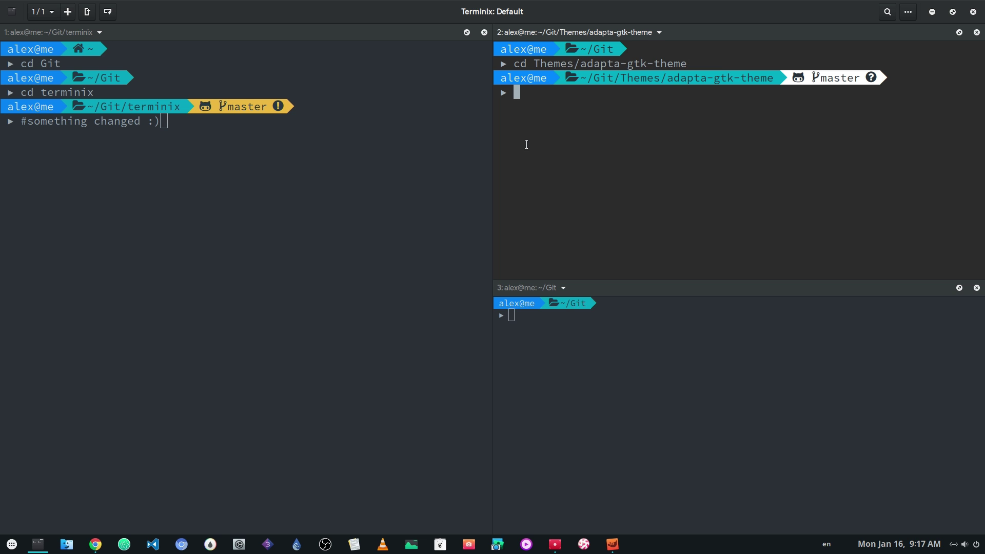
text(#need to pull :))
- In the bottom-right pane, cd into Extensions/dash-to-panel
key(alt+Down)
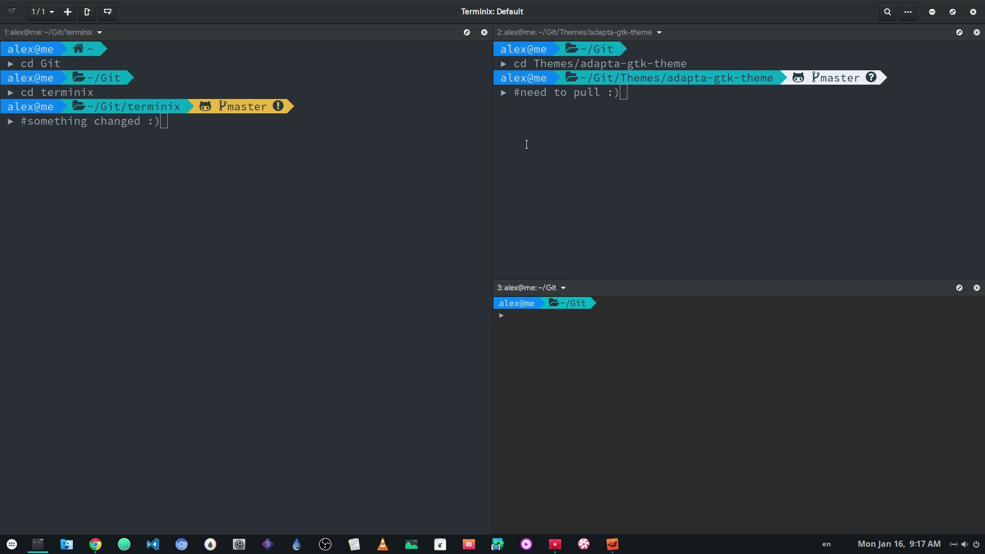
text(cd dash)
key(BackSpace)
key(BackSpace)
text(Extensions/)
key(Tab)
text(da)
key(Tab)
text(p)
key(Tab)
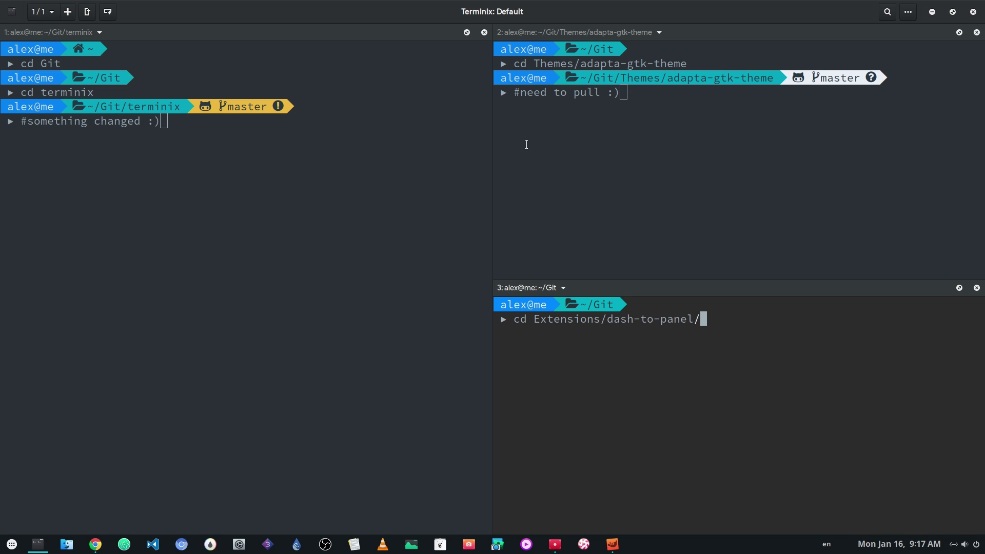
key(Return)
- Create the file xaxax in dash-to-panel with 'touch xaxax'
text(updated :))
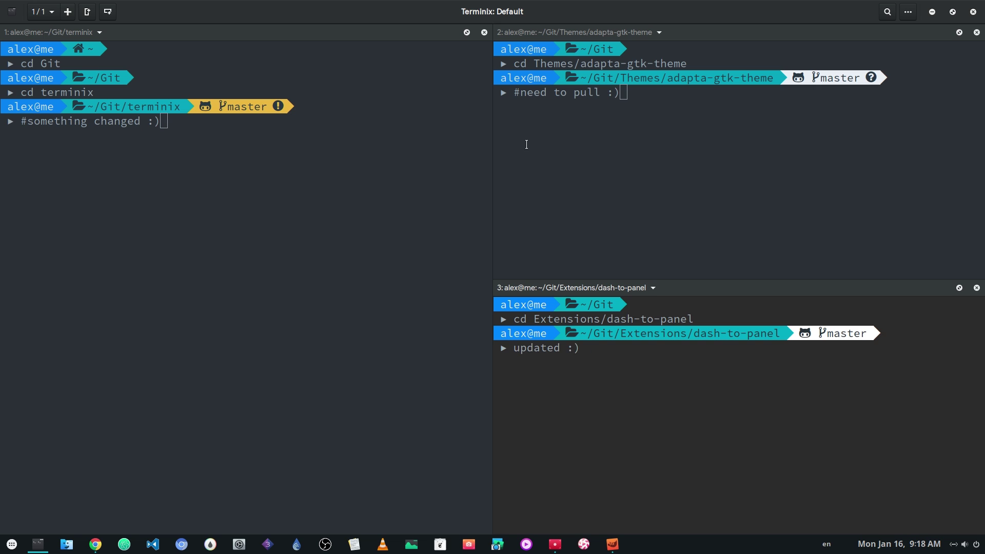
key(ctrl+u)
text(touch g)
key(BackSpace)
text(xaxax)
key(Return)
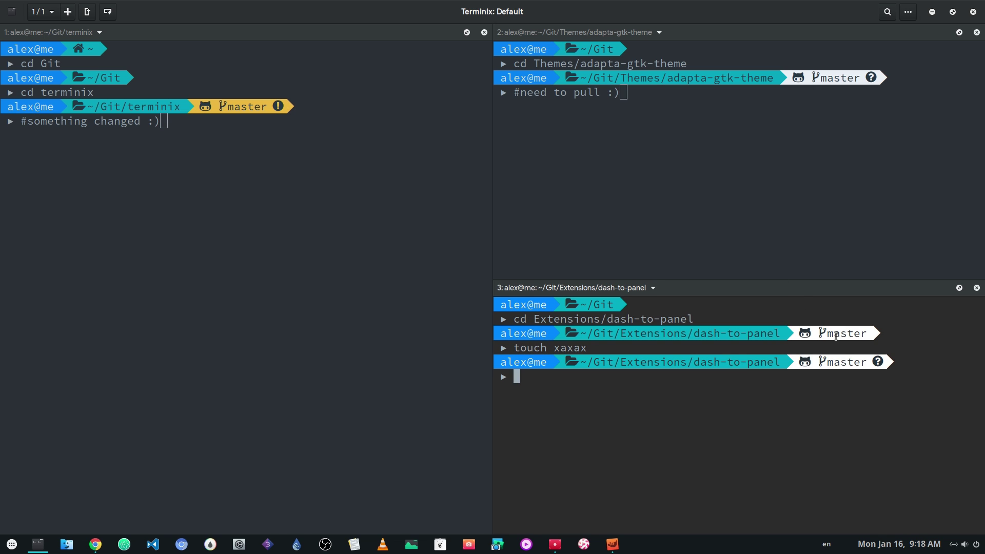